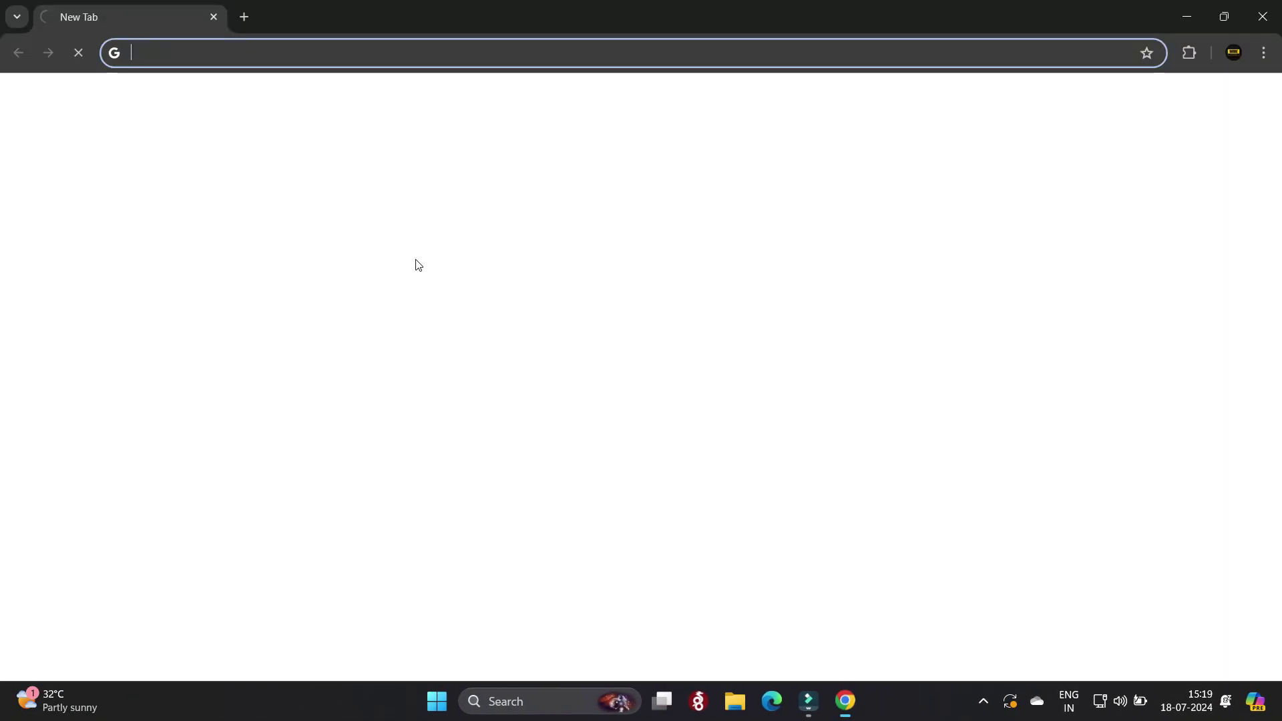
# Open the router's web interface at 10.110.1.1 and sign in as admin with the account password.
pyautogui.write('10.110.1.1')
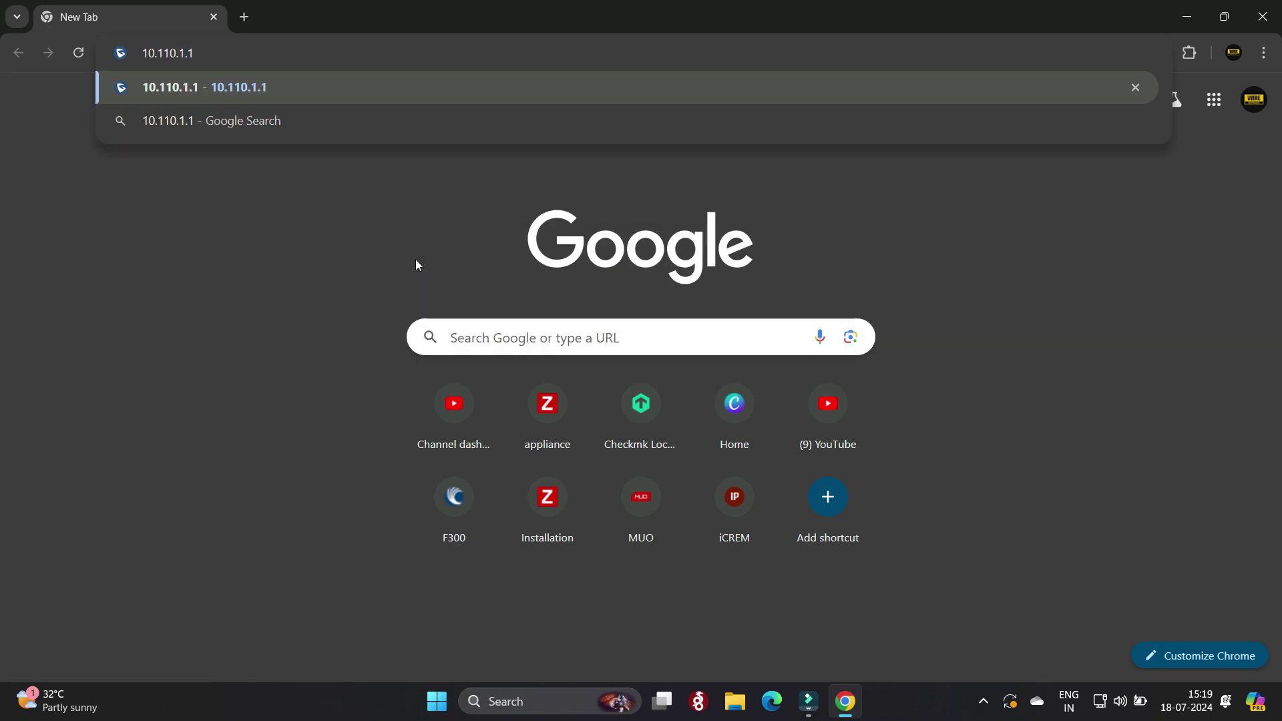
pyautogui.press('Return')
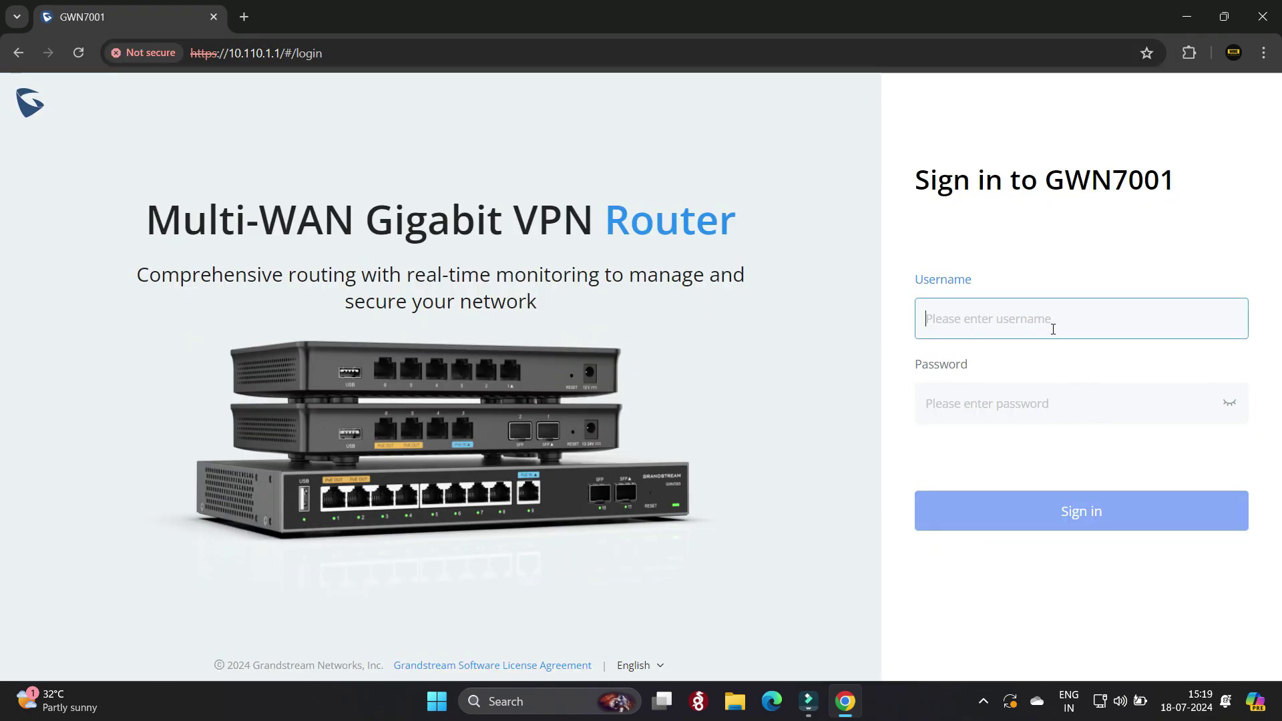
pyautogui.click(1053, 328)
pyautogui.write('admi')
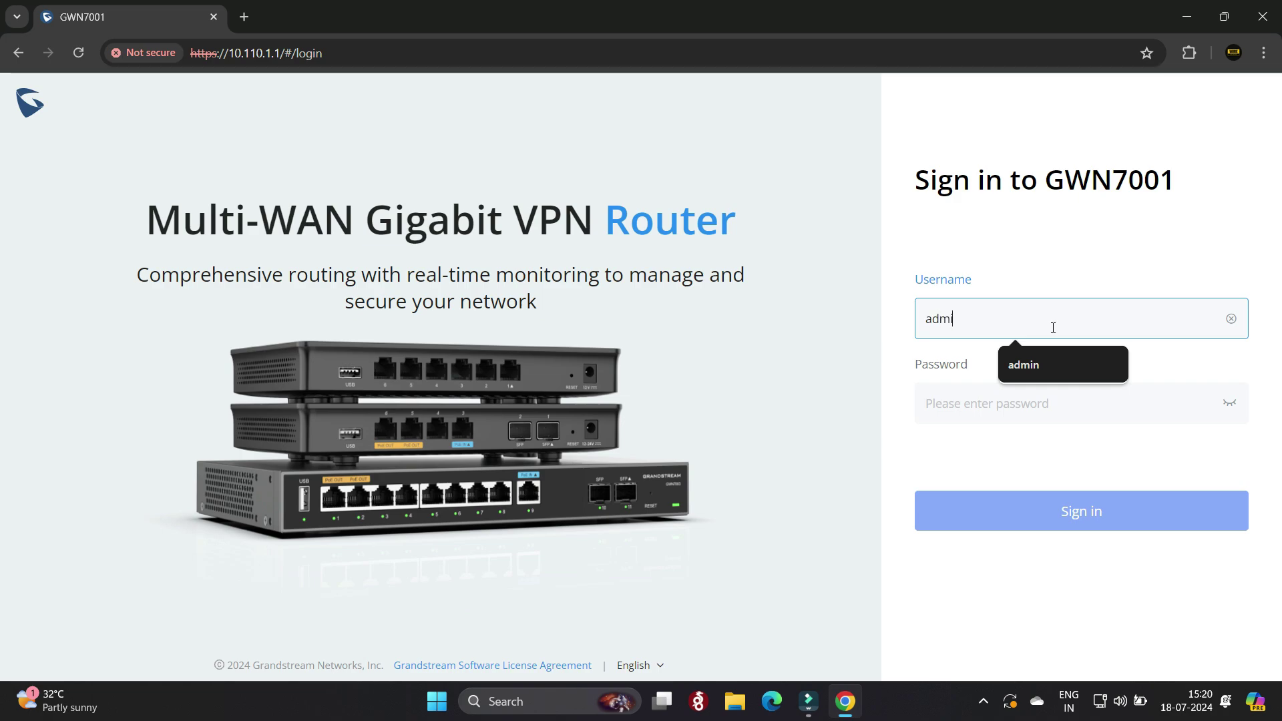
pyautogui.write('n')
pyautogui.press('Tab')
pyautogui.write('****')
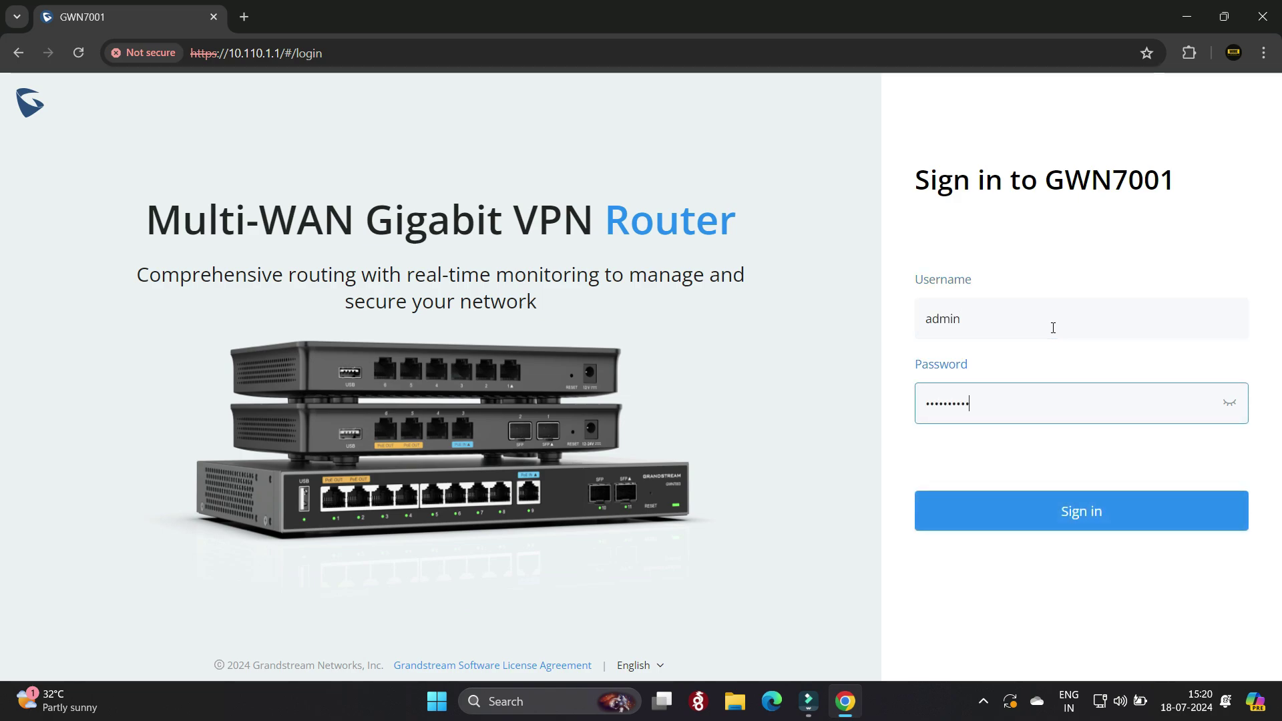
pyautogui.click(1063, 522)
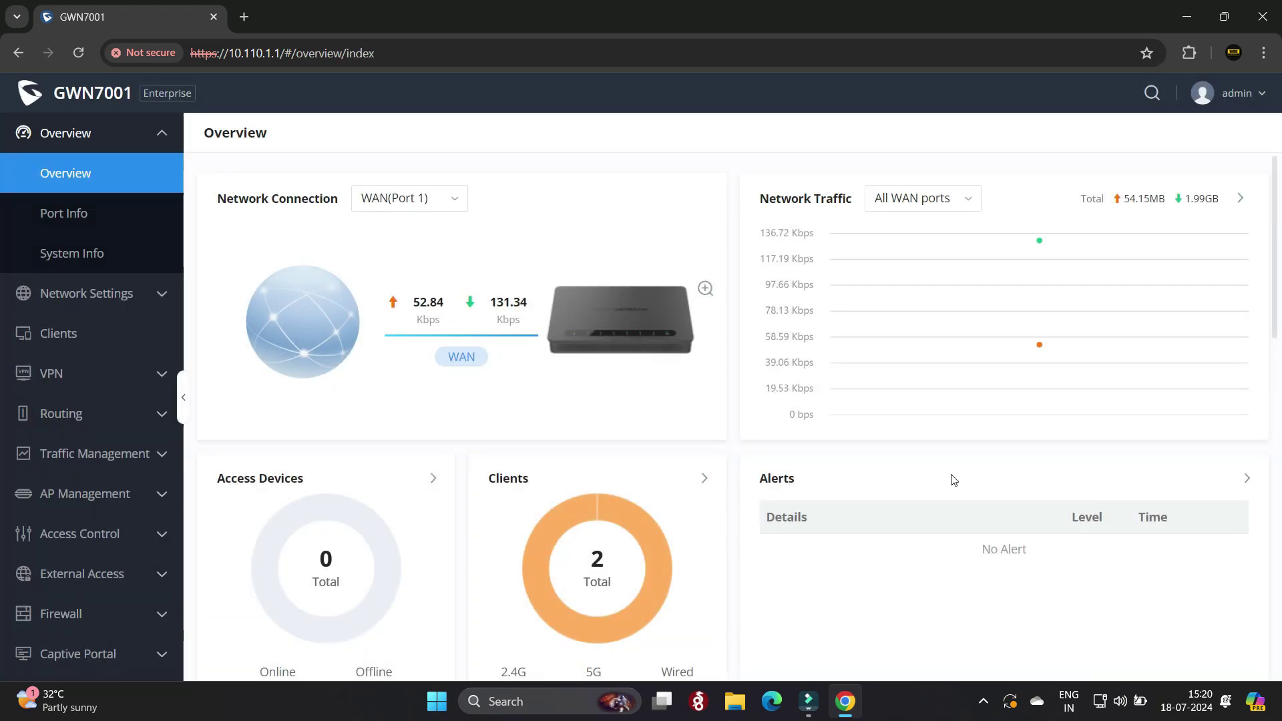
# Open the WAN network settings and check the IPv4 address of the WAN connection.
pyautogui.click(136, 294)
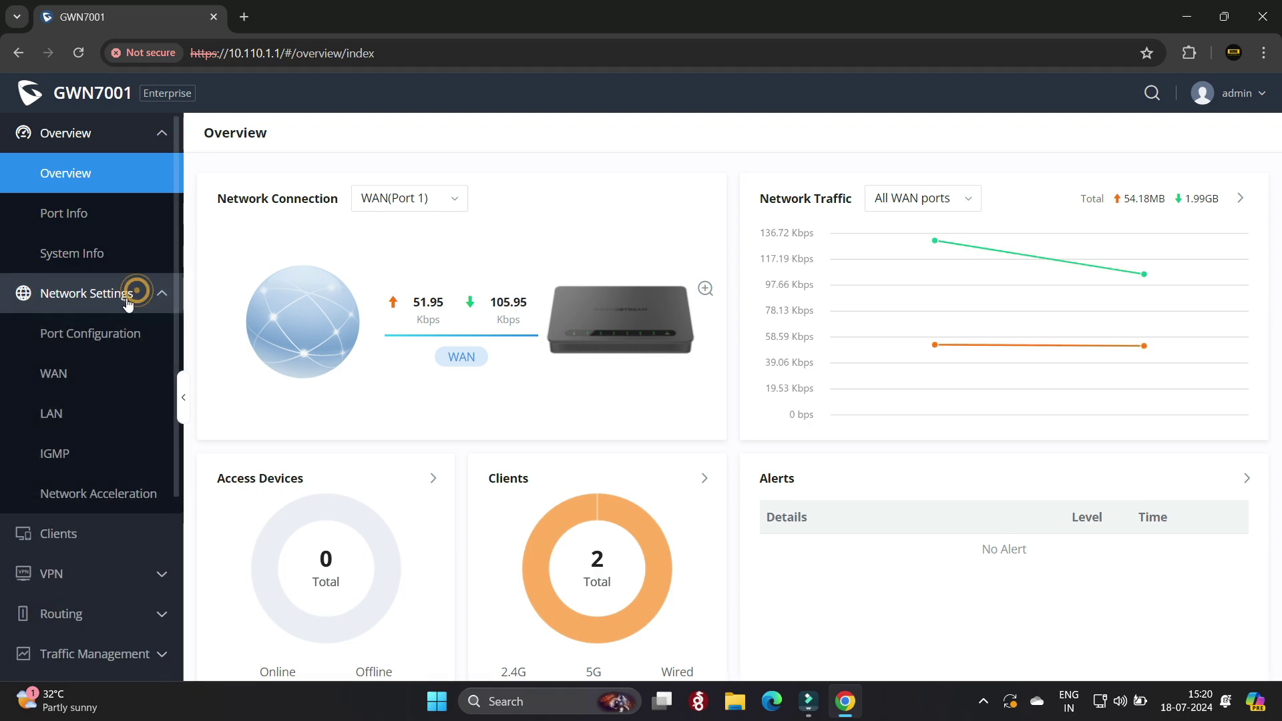
pyautogui.click(93, 372)
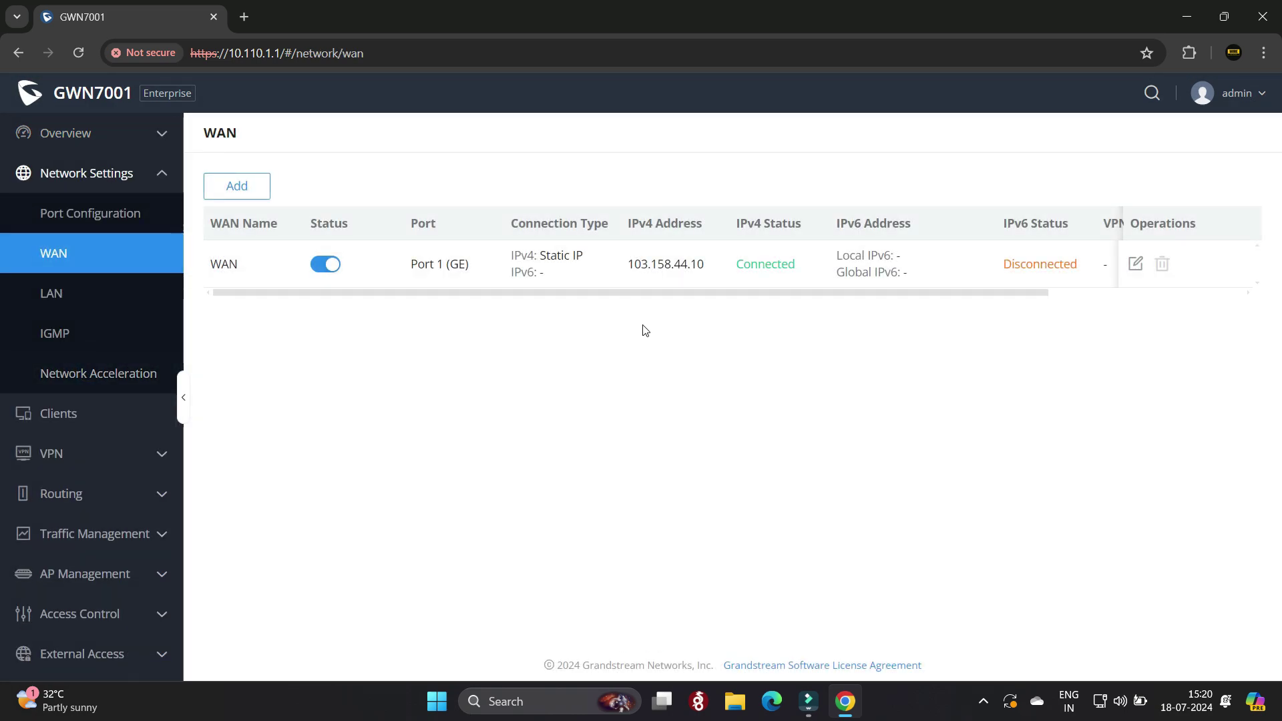
pyautogui.moveTo(622, 265); pyautogui.dragTo(713, 267)
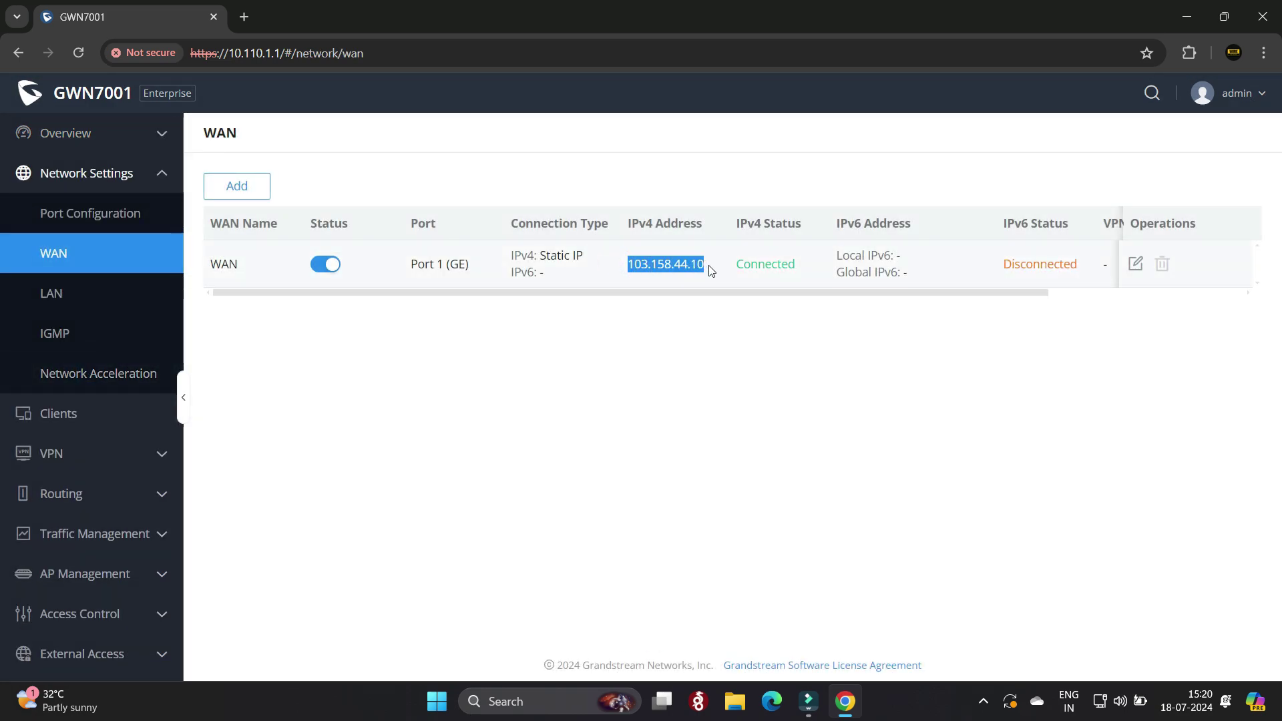
pyautogui.click(675, 411)
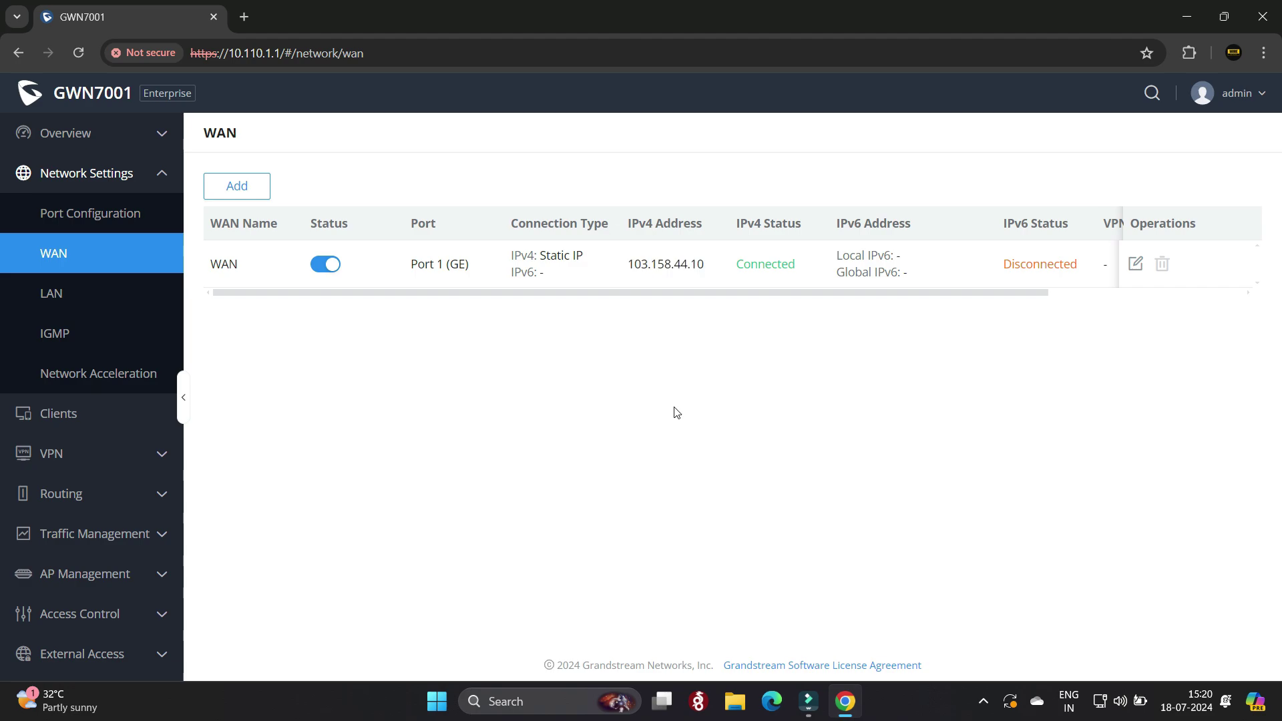
# Add a new port forwarding rule under External Access and name it Remote Desktop.
pyautogui.click(170, 176)
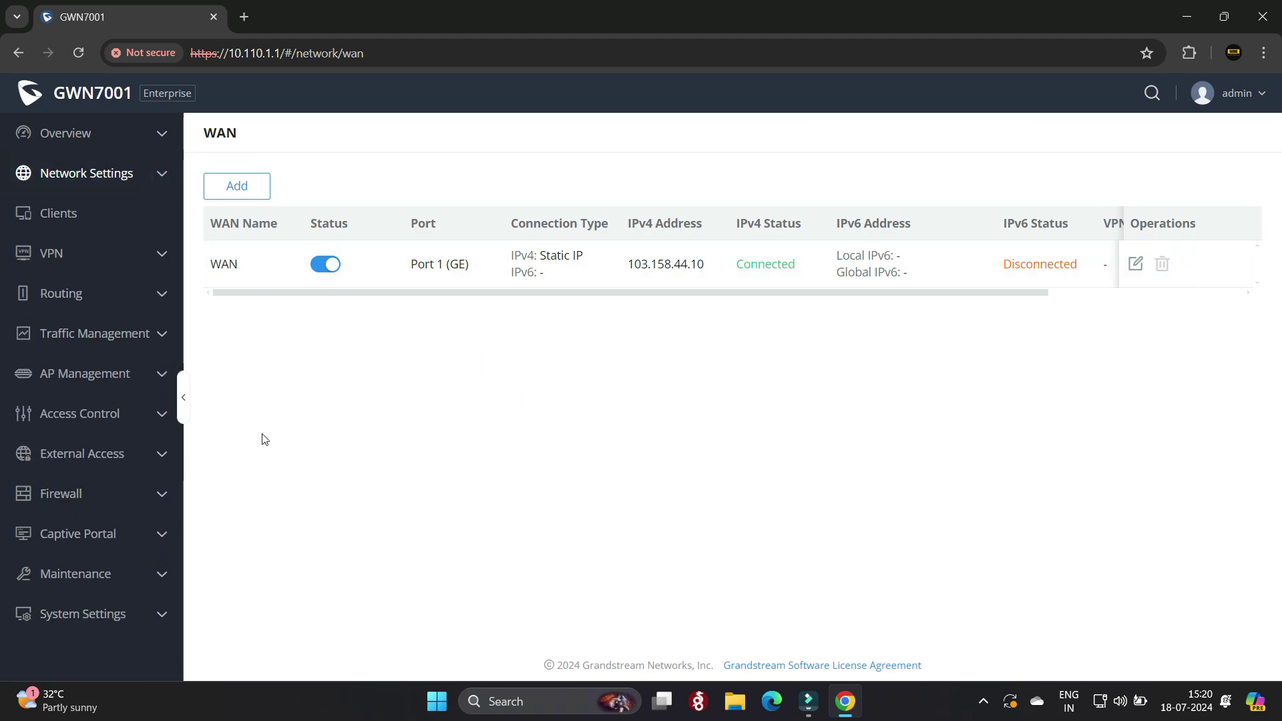
pyautogui.click(129, 448)
pyautogui.scroll(-3, 127, 449)
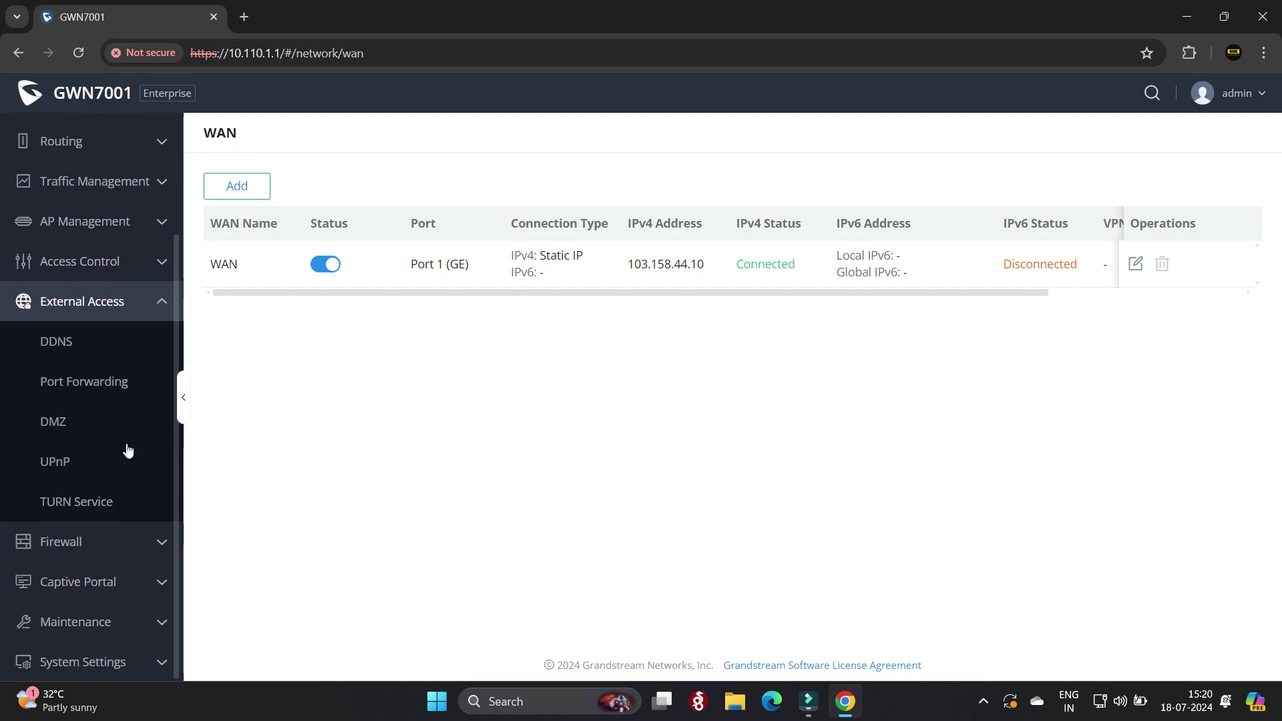
pyautogui.click(84, 396)
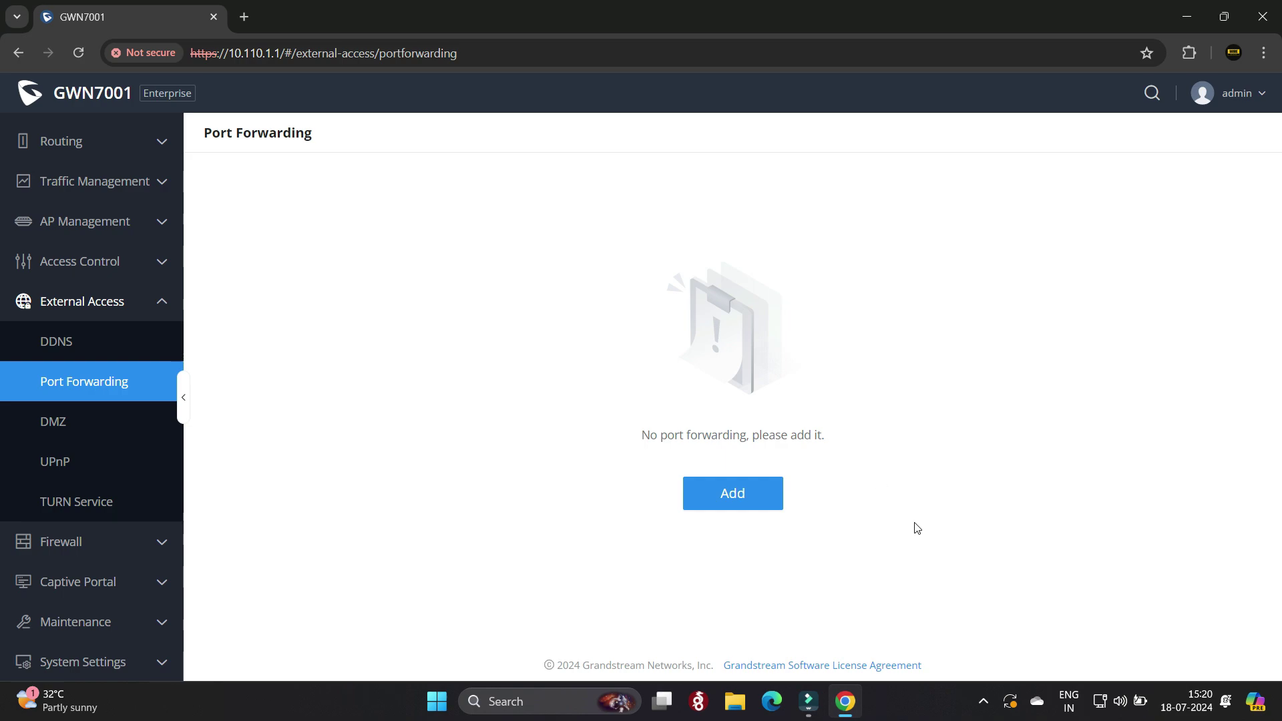
pyautogui.click(765, 508)
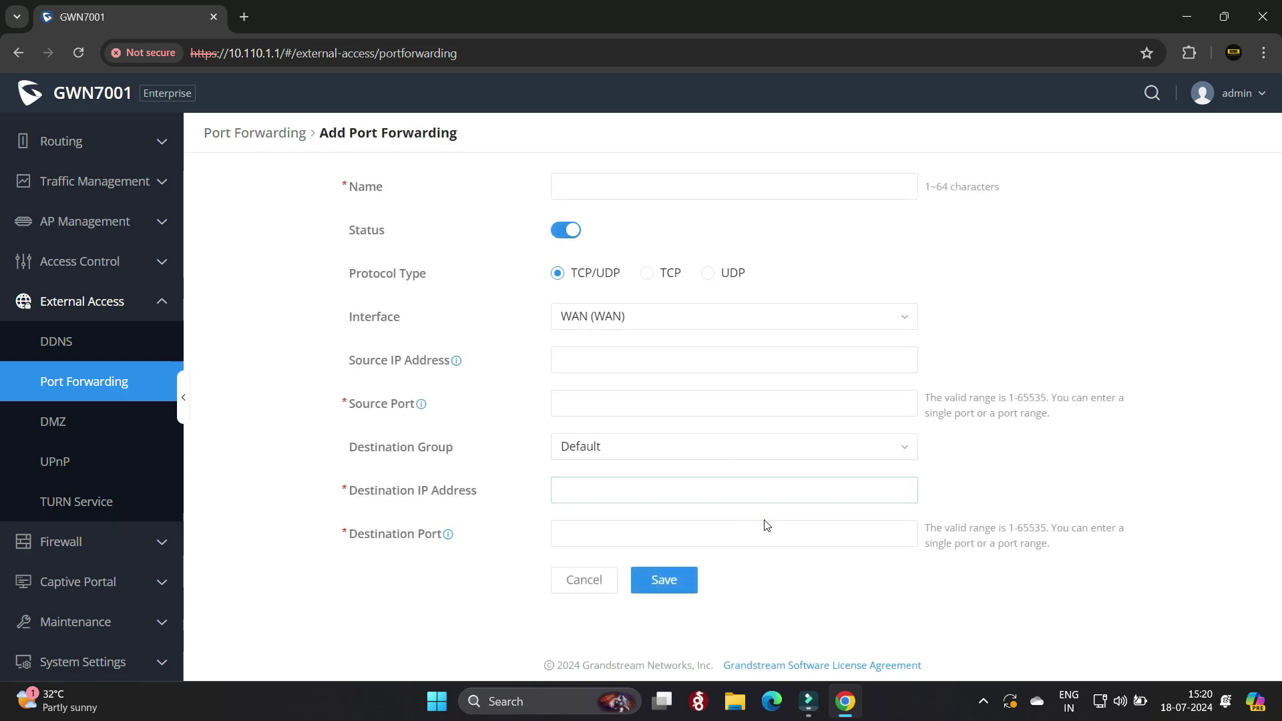
pyautogui.click(638, 189)
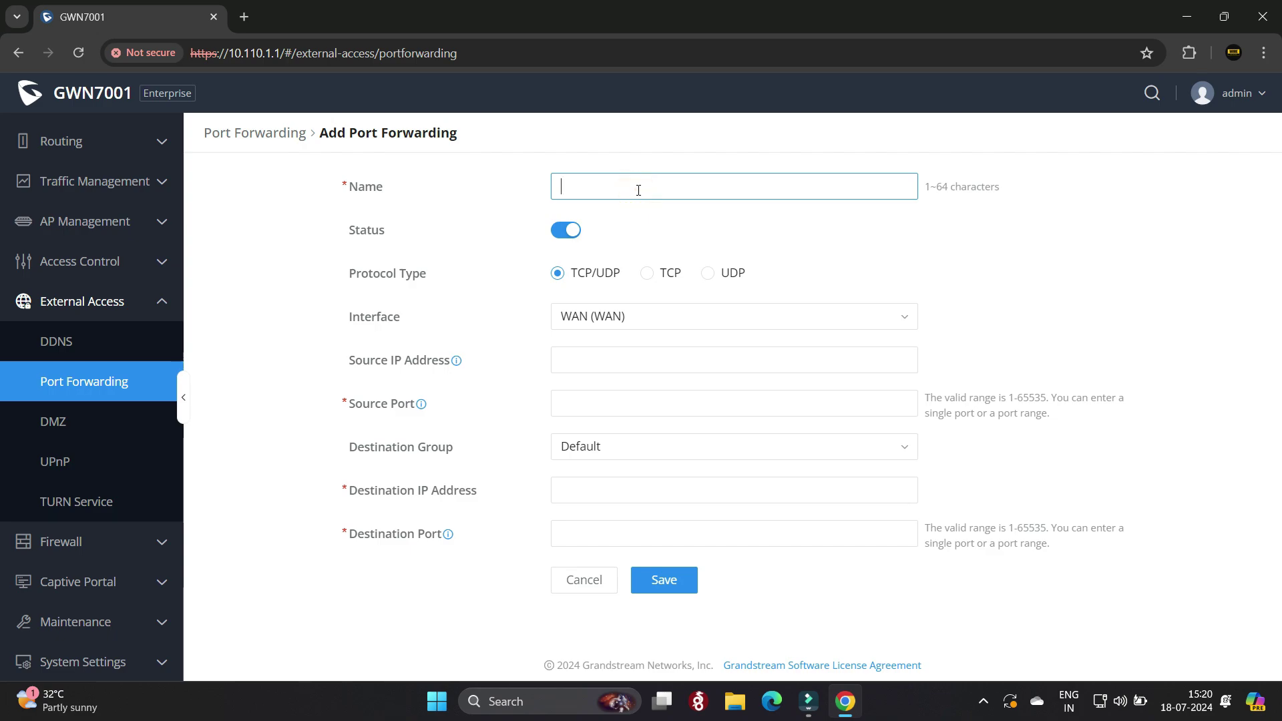
pyautogui.write('Remote Desktop')
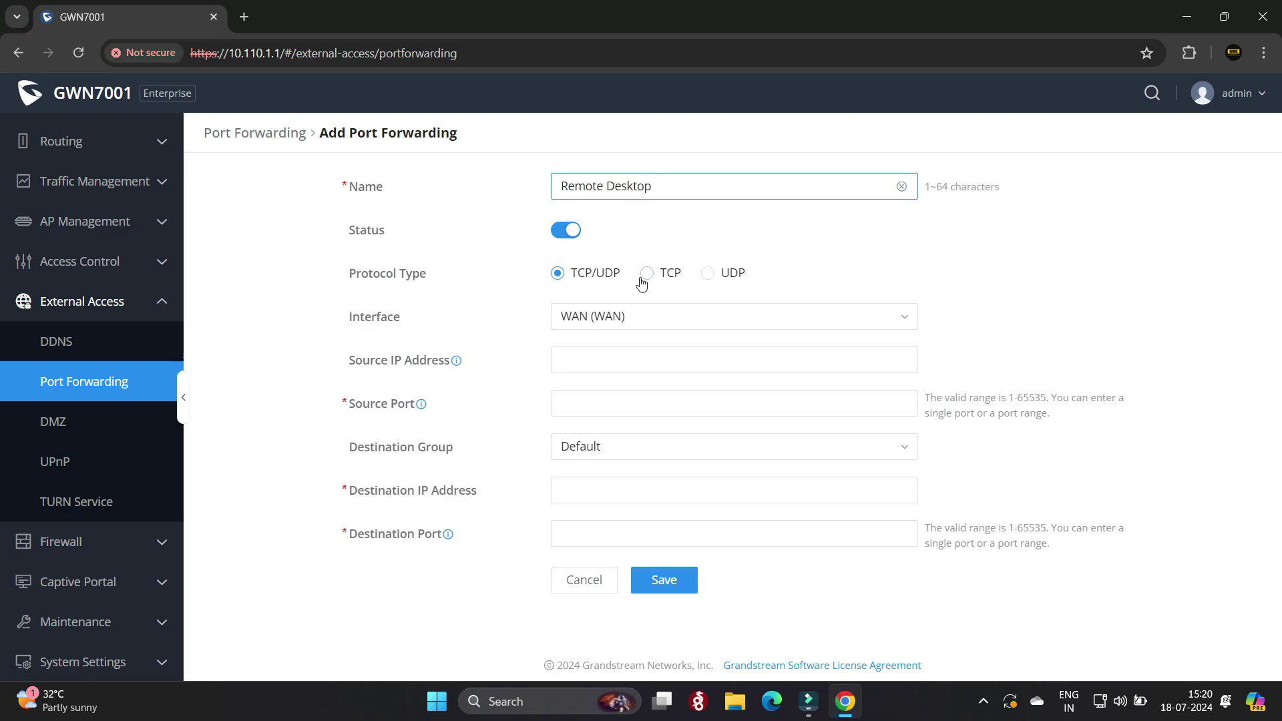
# Choose WAN (WAN) as the rule's interface and set the source port to 3389, leaving the source IP address blank.
pyautogui.click(636, 312)
pyautogui.click(615, 355)
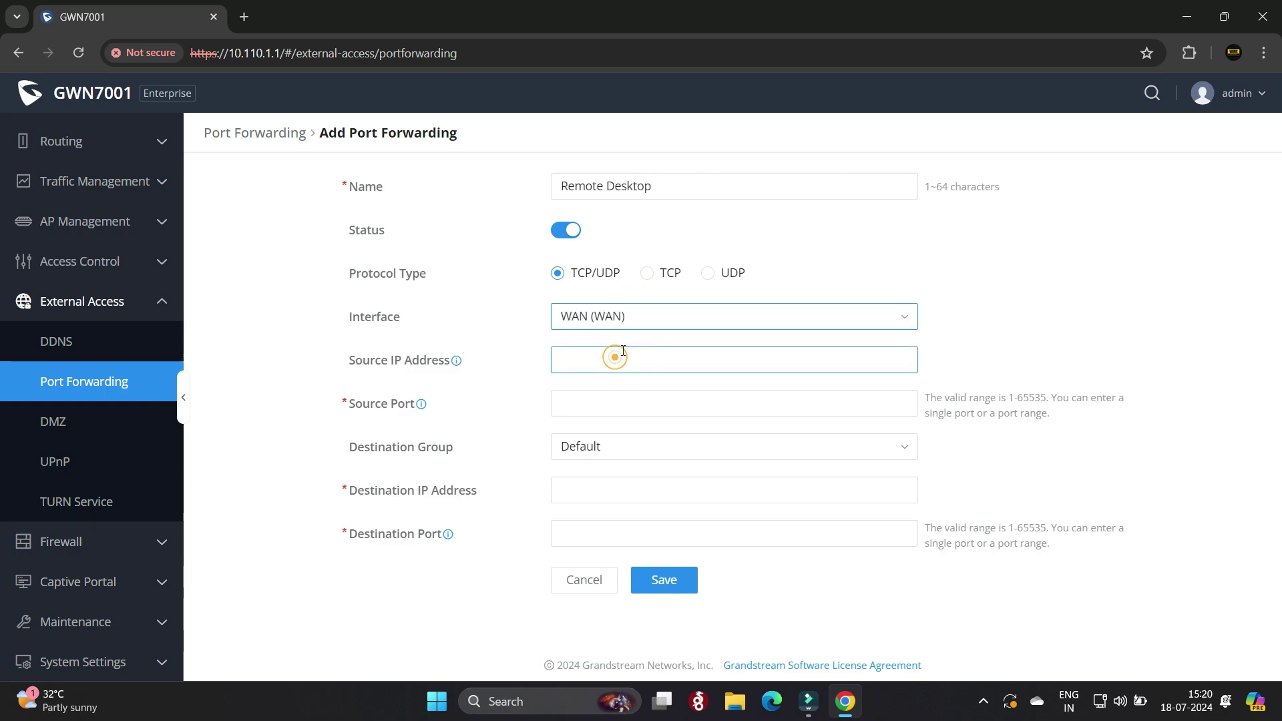
pyautogui.click(578, 364)
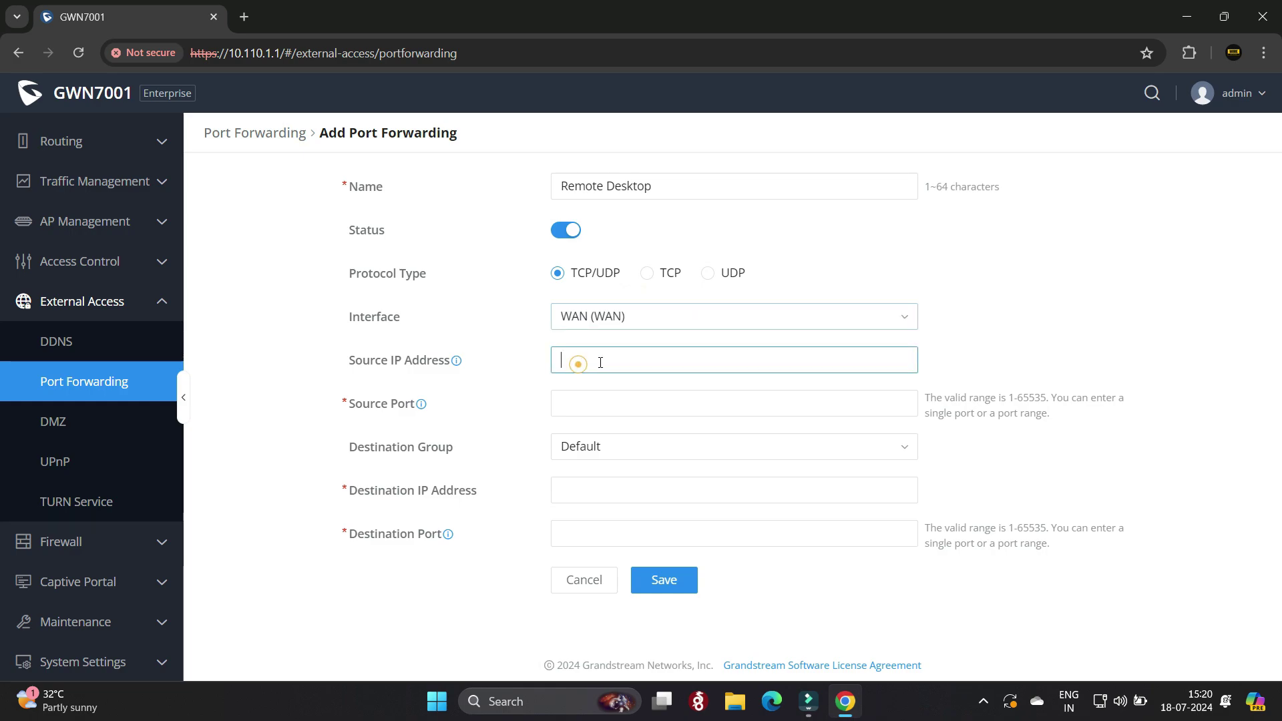
pyautogui.click(594, 405)
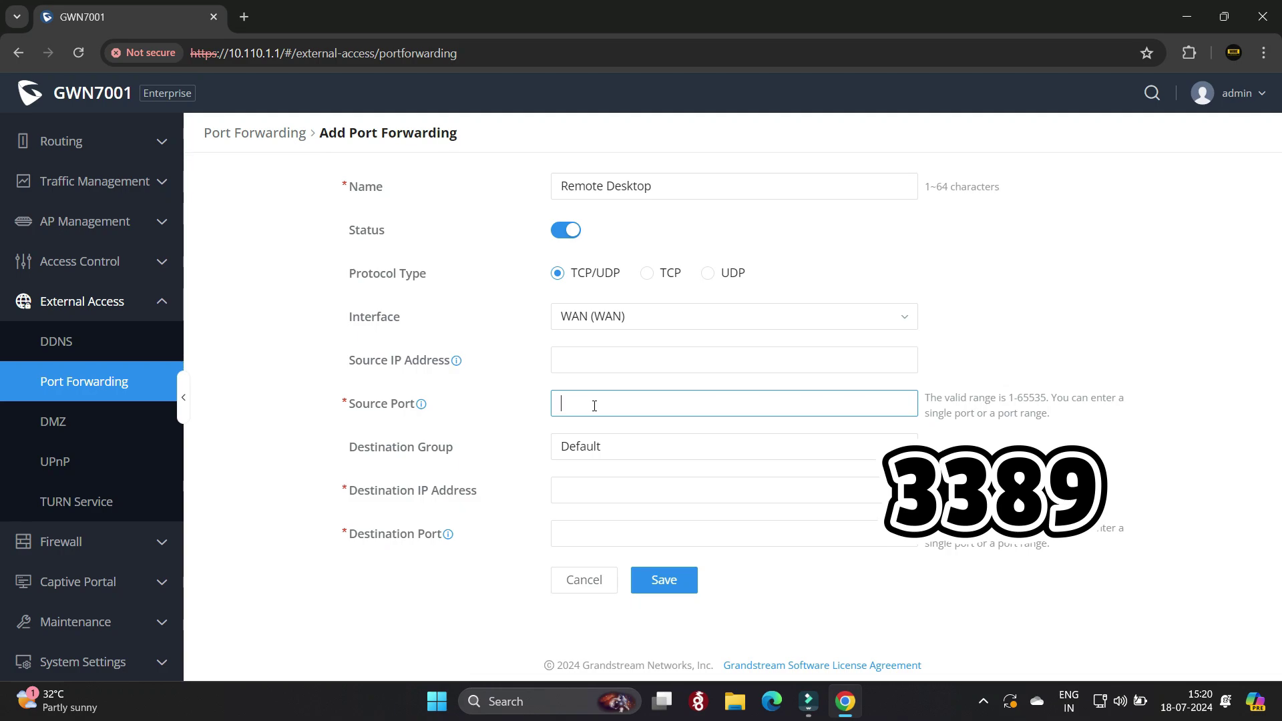
pyautogui.write('3389')
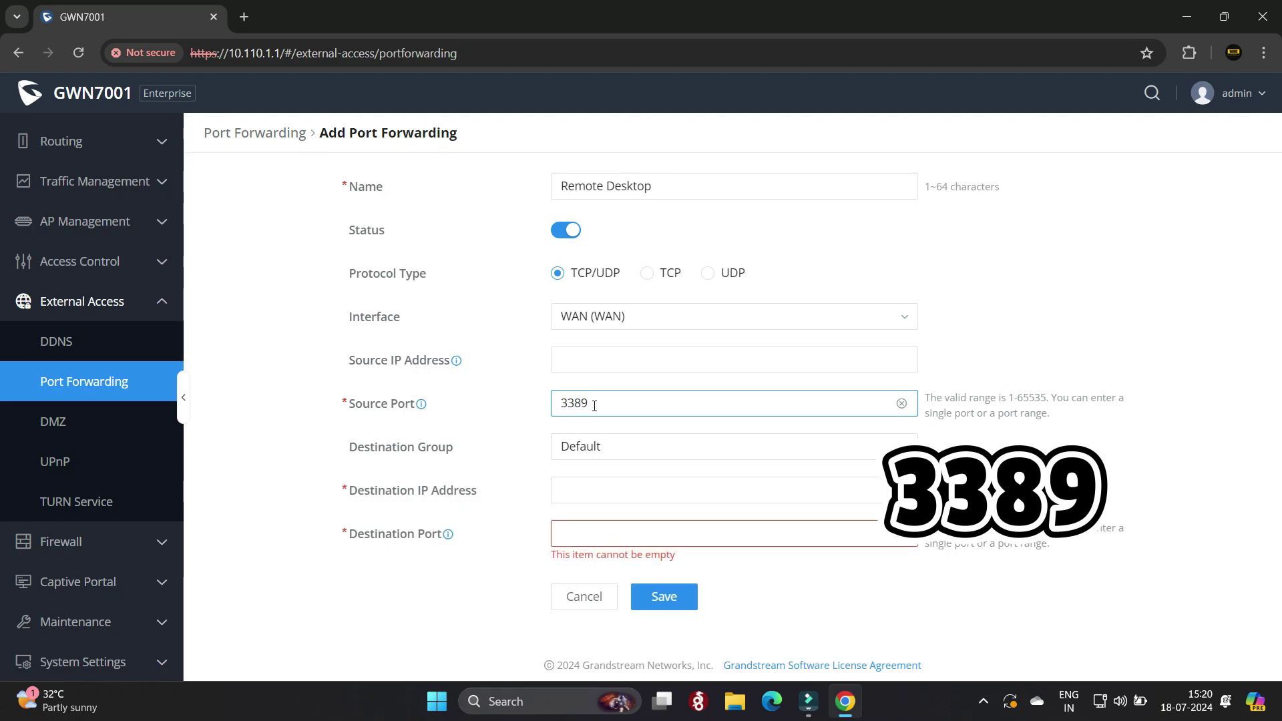
# Choose the Default destination group and set the destination IP address to 10.110.1.148.
pyautogui.click(562, 446)
pyautogui.click(602, 479)
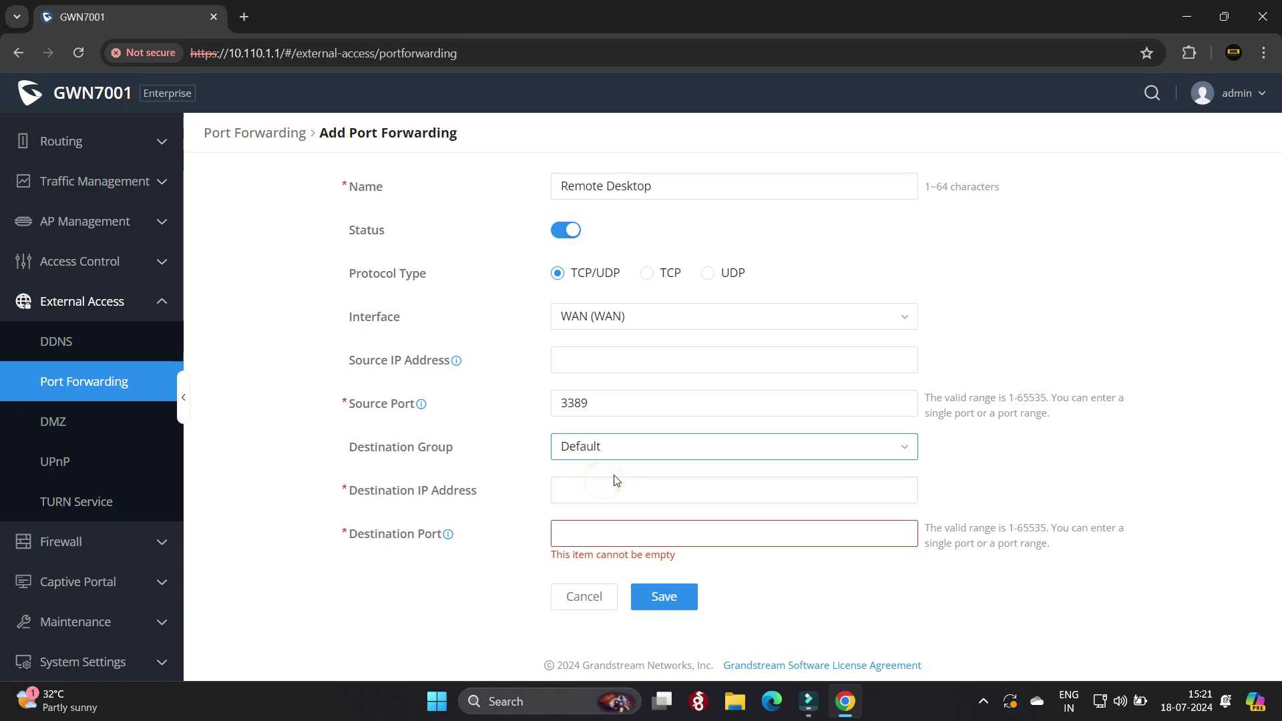
pyautogui.click(605, 489)
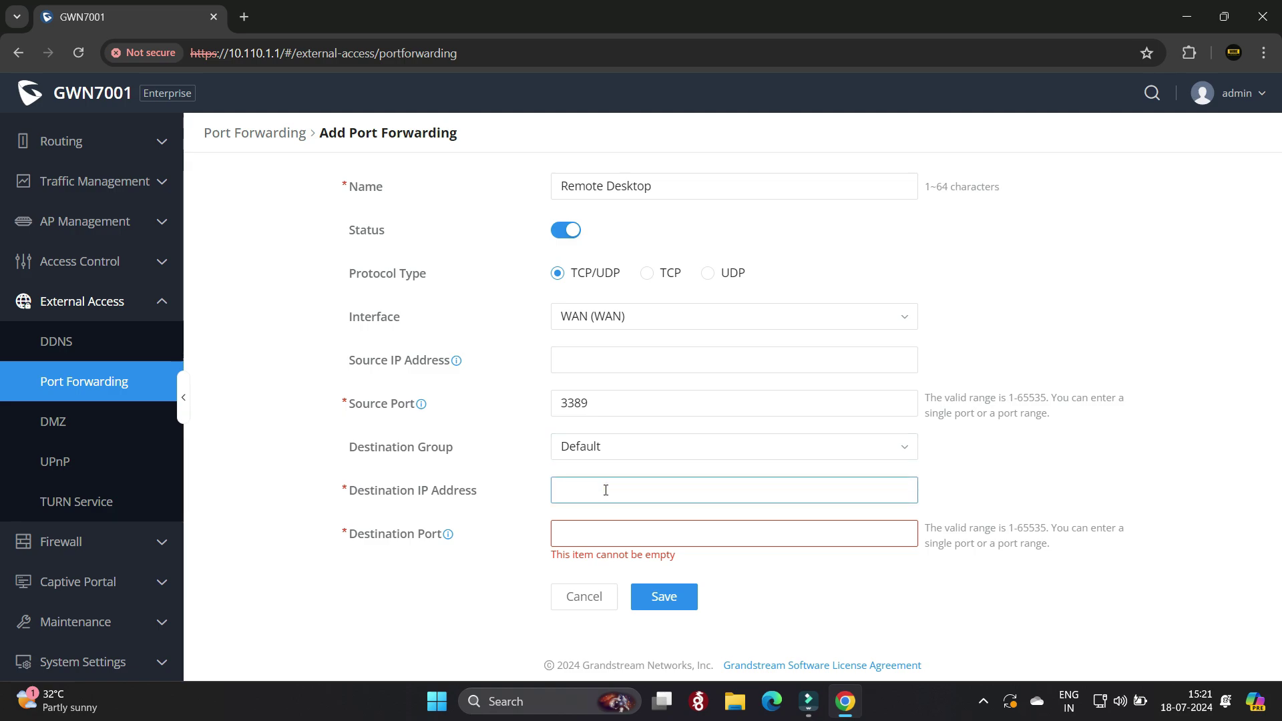
pyautogui.write('10')
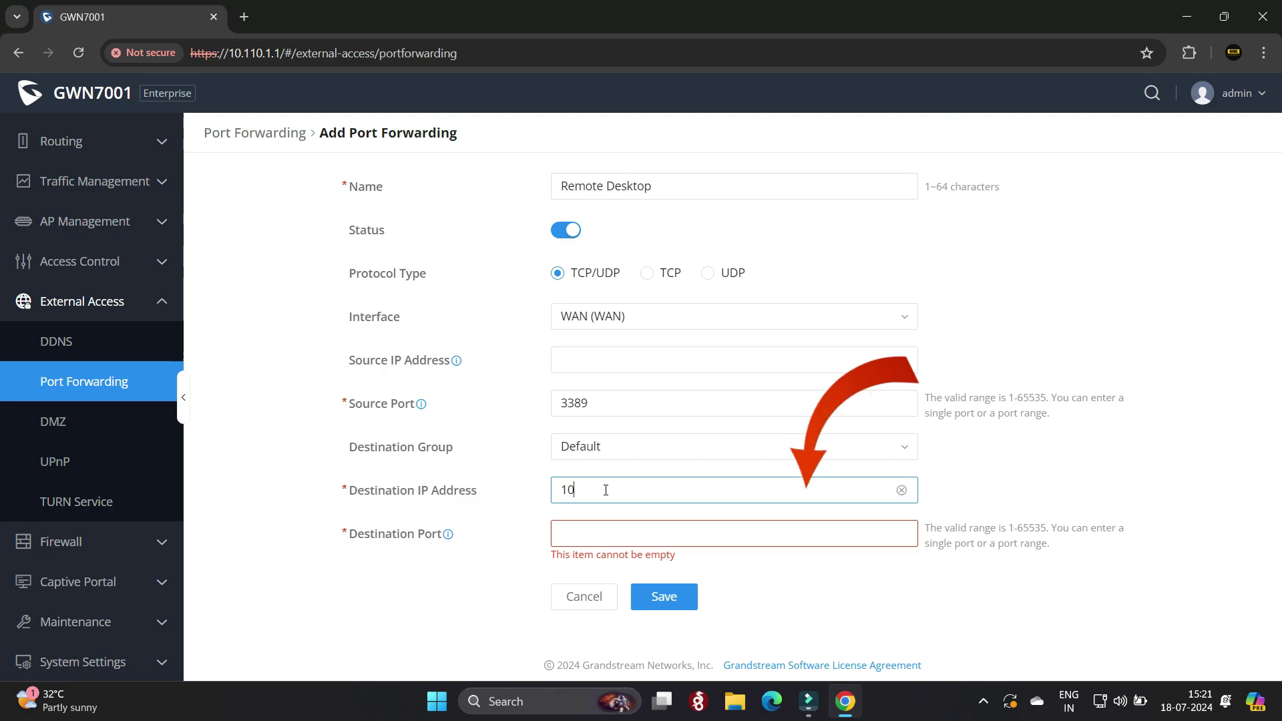
pyautogui.write('.110.1.148')
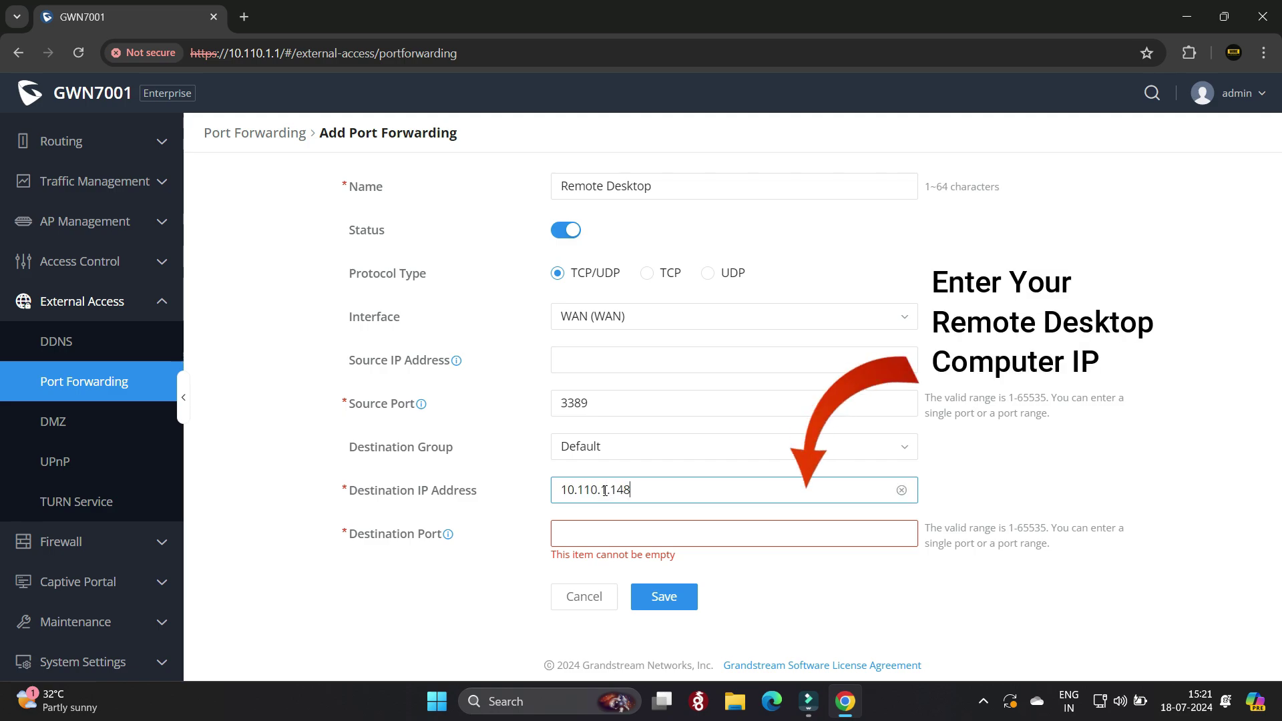
pyautogui.doubleClick(679, 486)
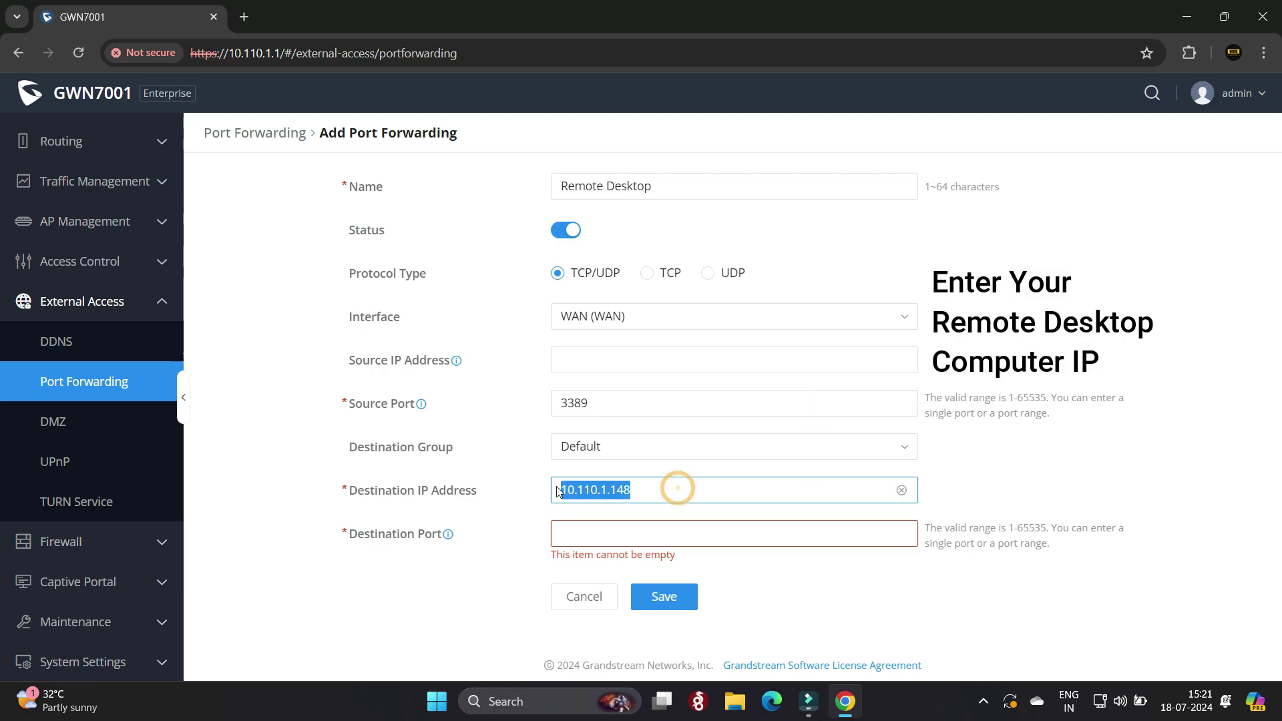
# Set the destination port to 3389 and save the port forwarding rule.
pyautogui.click(584, 529)
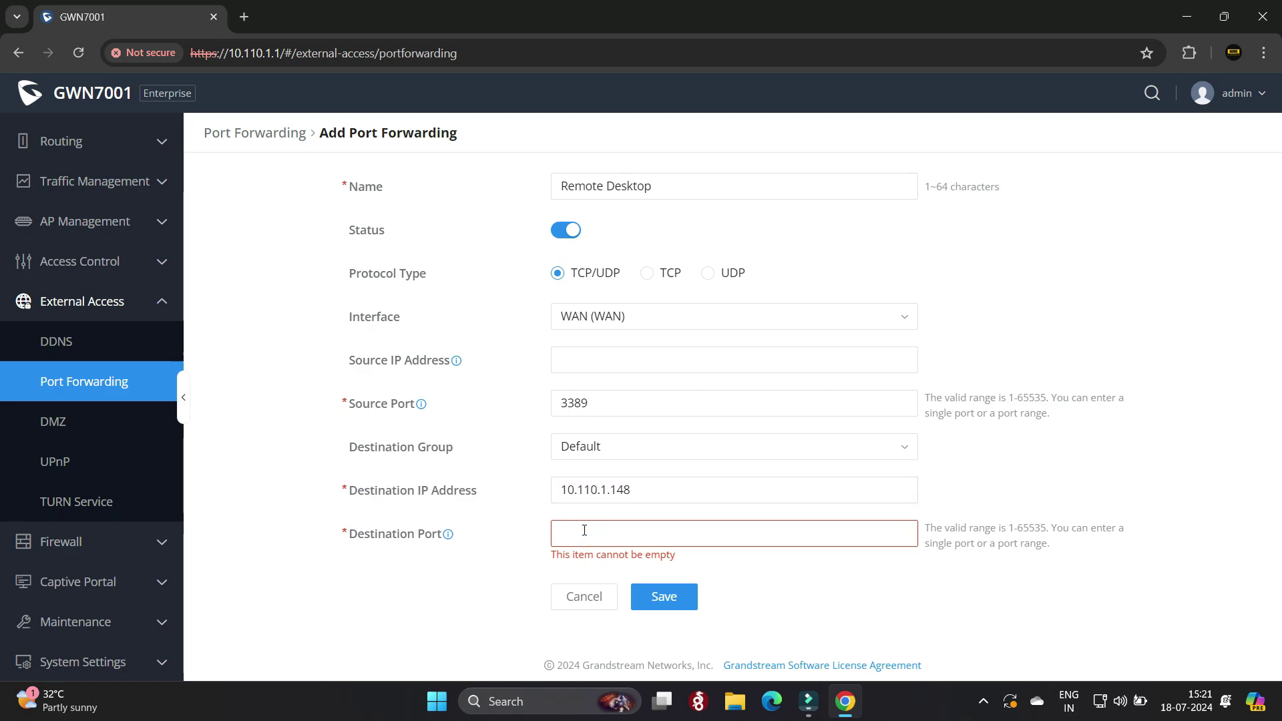
pyautogui.write('3389')
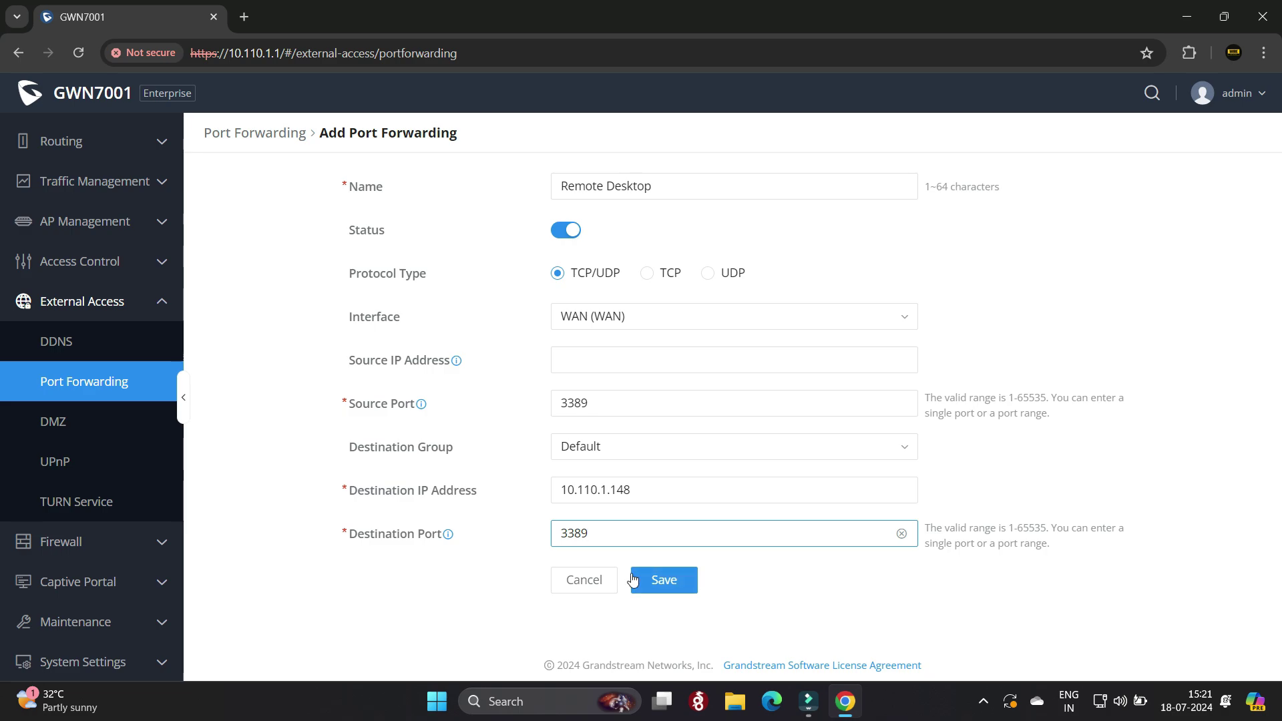
pyautogui.click(666, 578)
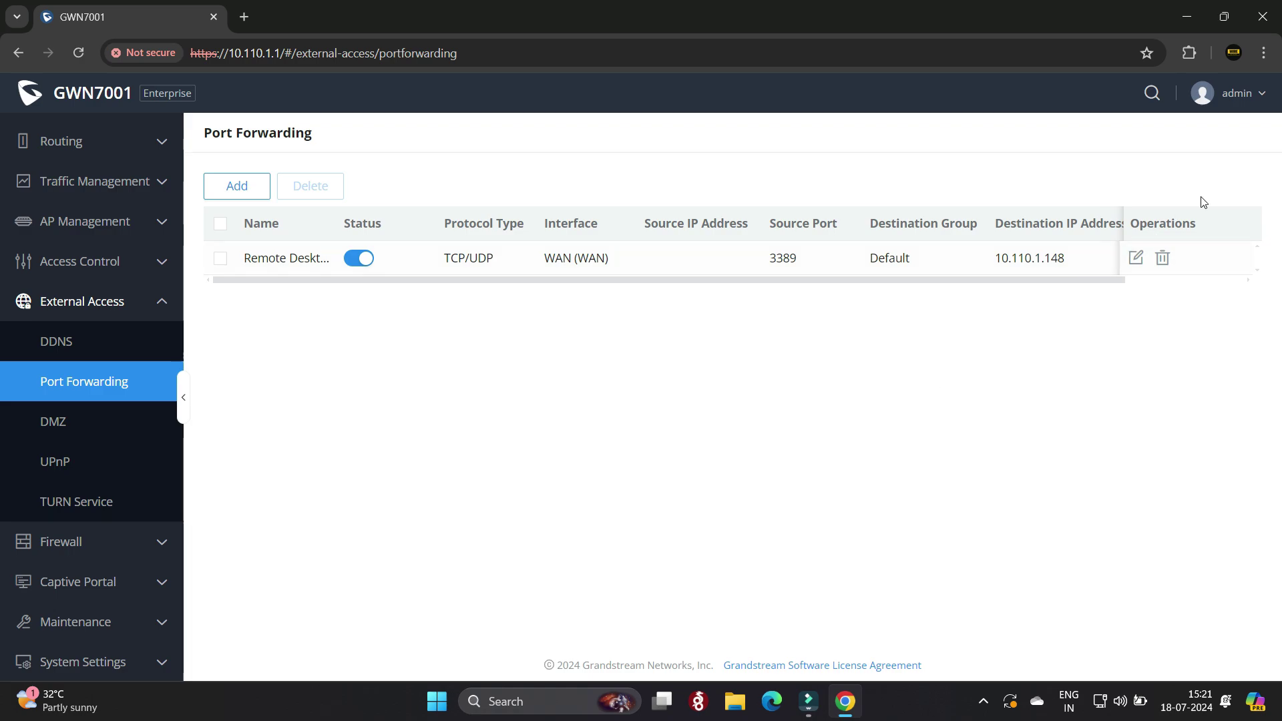
# Minimize the browser and connect the computer to the WIRE NETWORK 2 Wi-Fi network.
pyautogui.click(1193, 20)
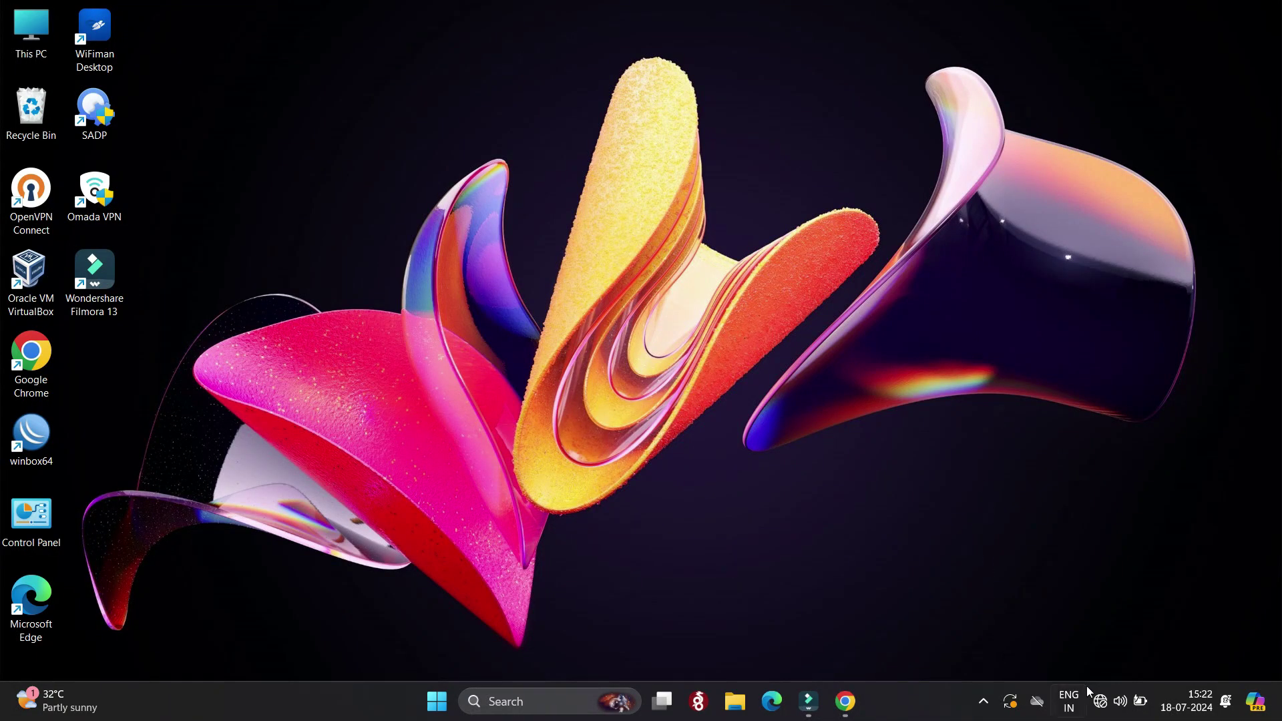
pyautogui.click(1108, 701)
pyautogui.click(1056, 311)
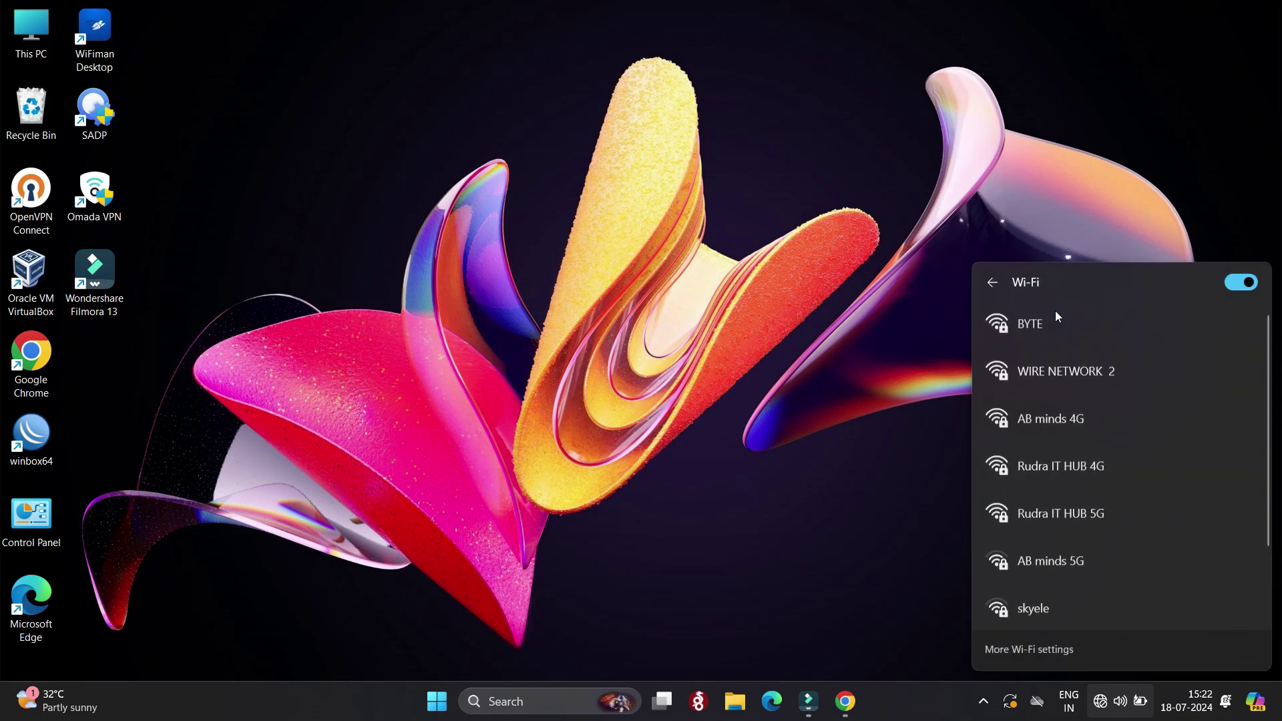
pyautogui.click(1063, 372)
pyautogui.click(1141, 446)
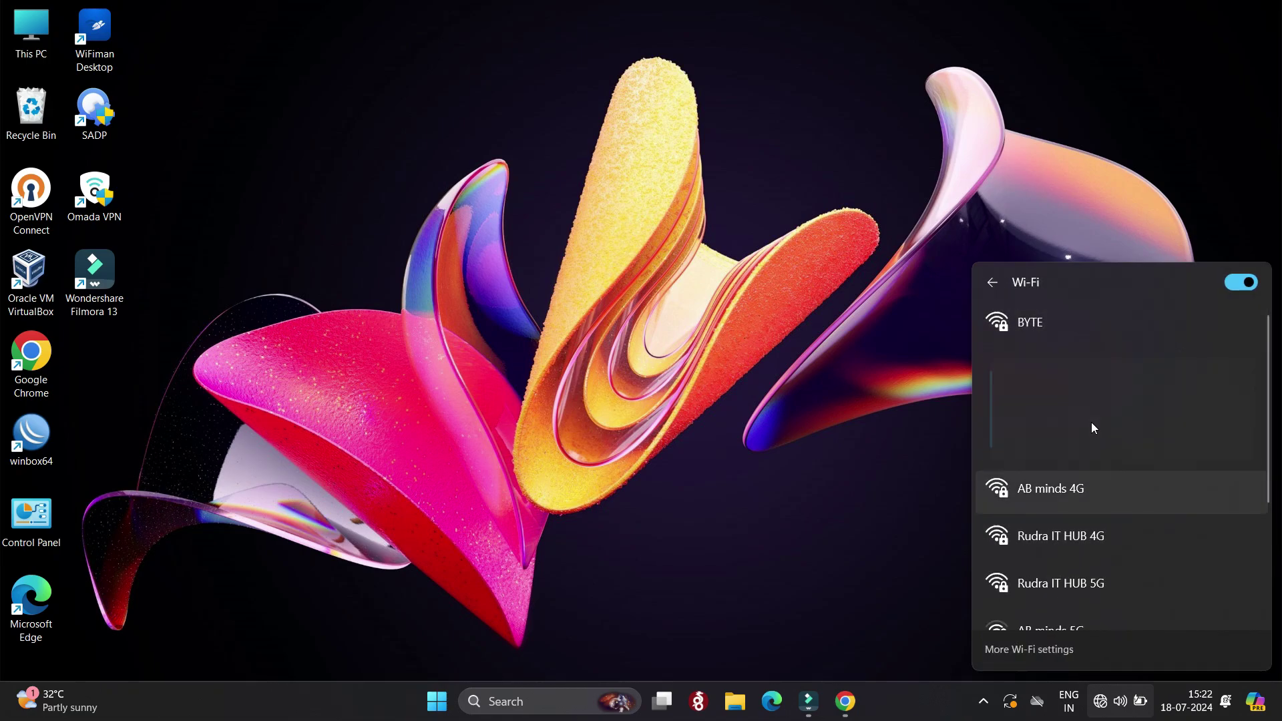
pyautogui.click(886, 364)
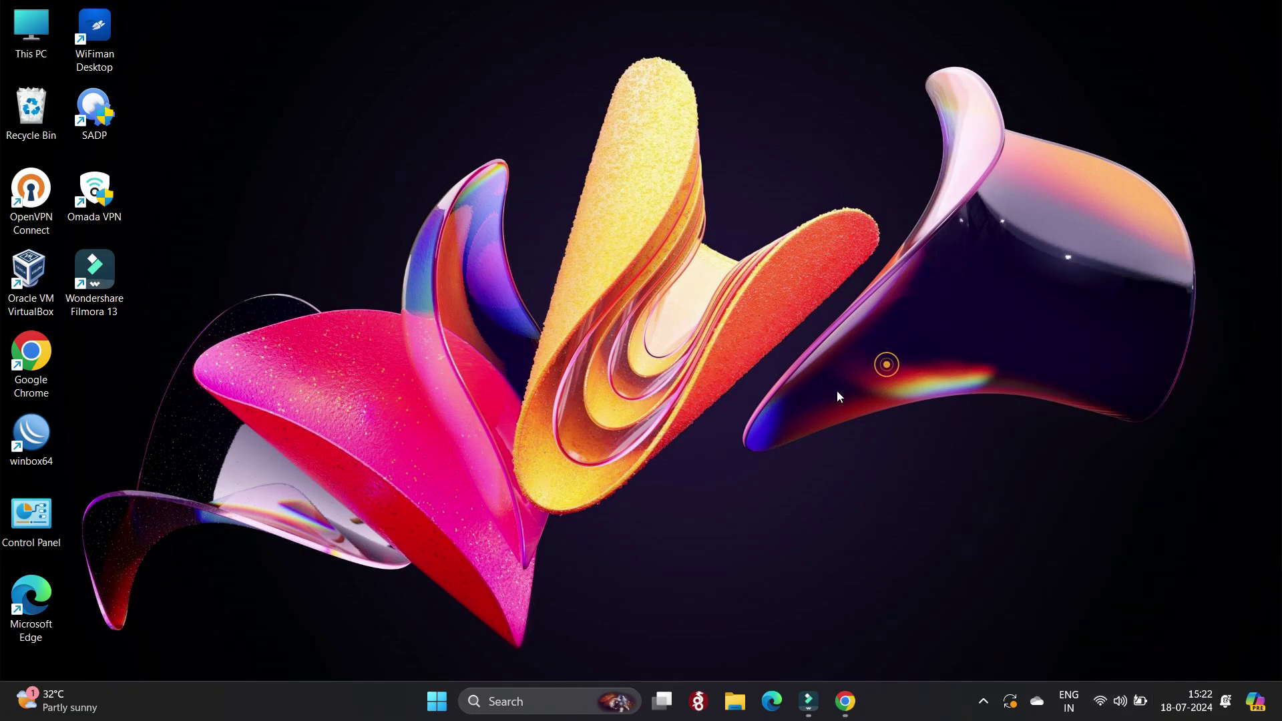
# Switch back to Chrome, search for "what is my ip" in a new tab and check the public IP address.
pyautogui.click(845, 700)
pyautogui.click(249, 19)
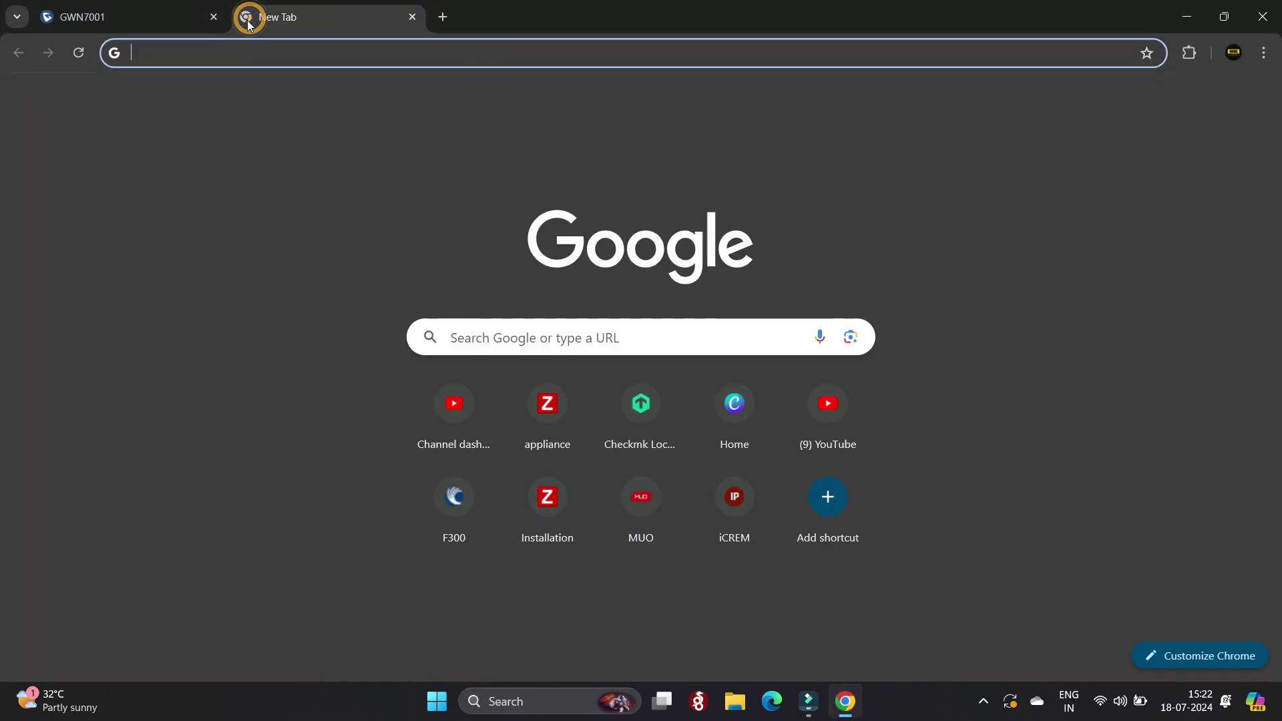
pyautogui.write('what is my ip')
pyautogui.press('Return')
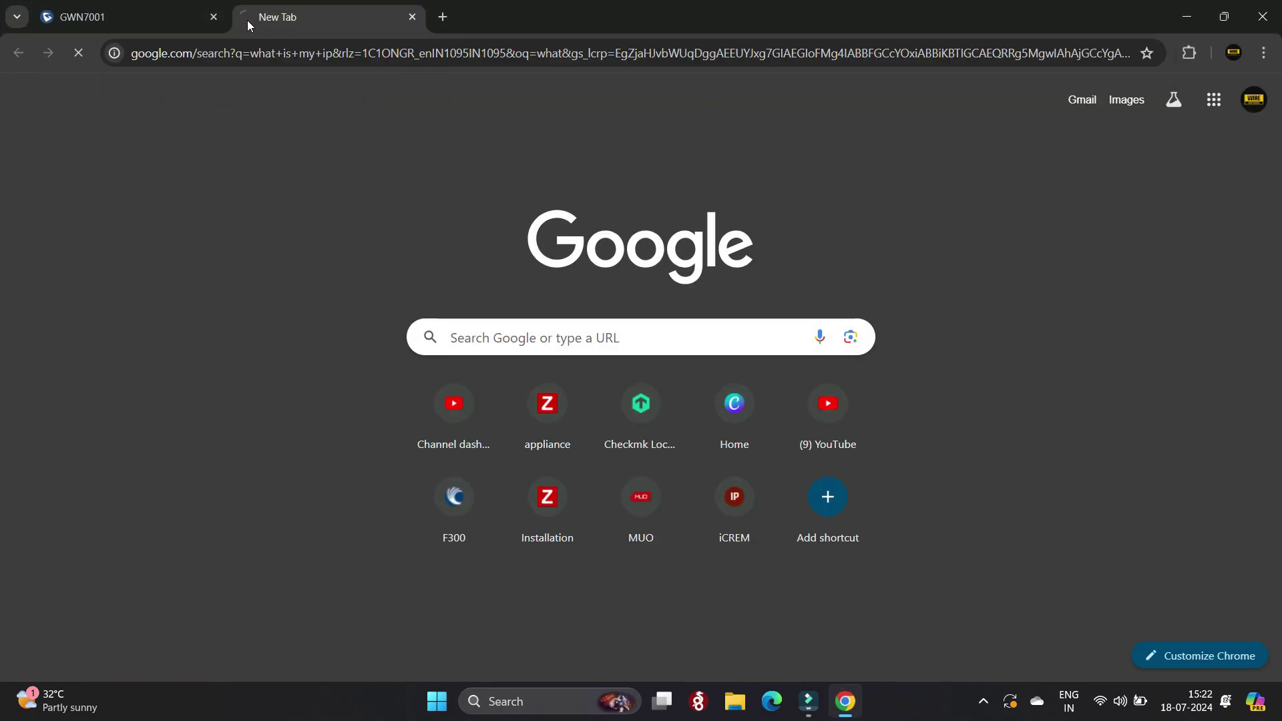
pyautogui.scroll(-5, 324, 387)
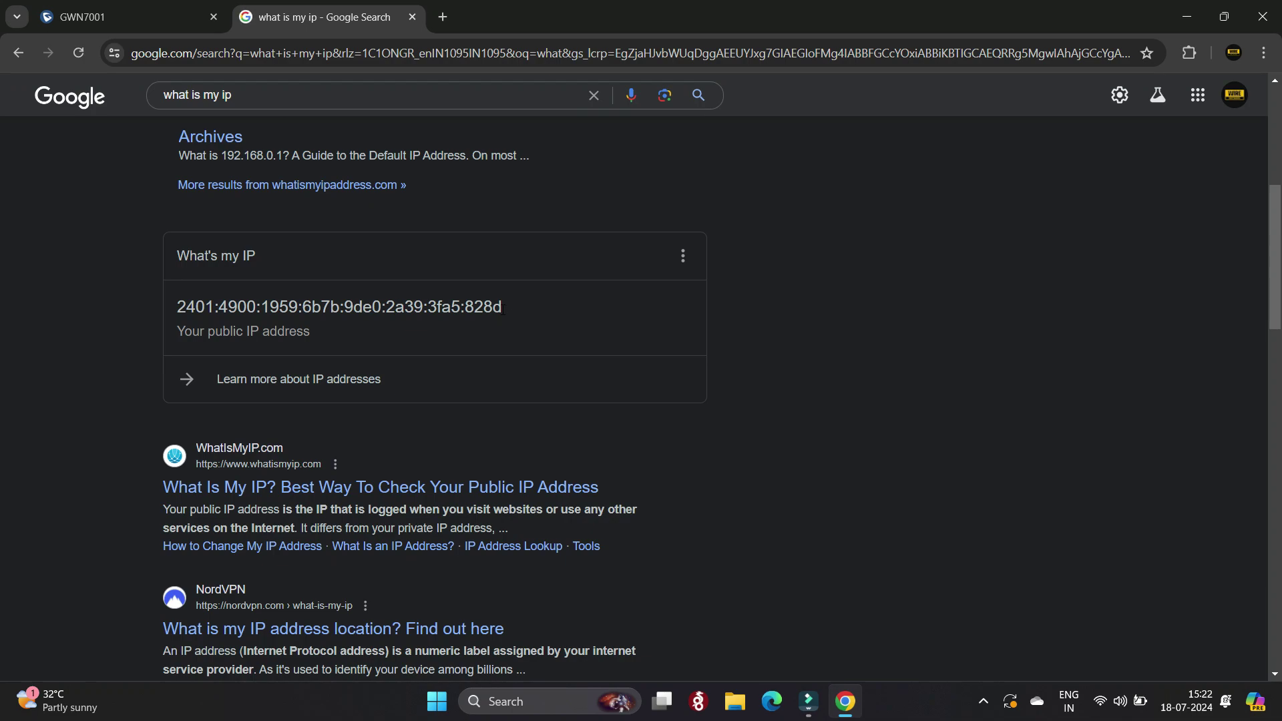
pyautogui.moveTo(510, 310); pyautogui.dragTo(142, 325)
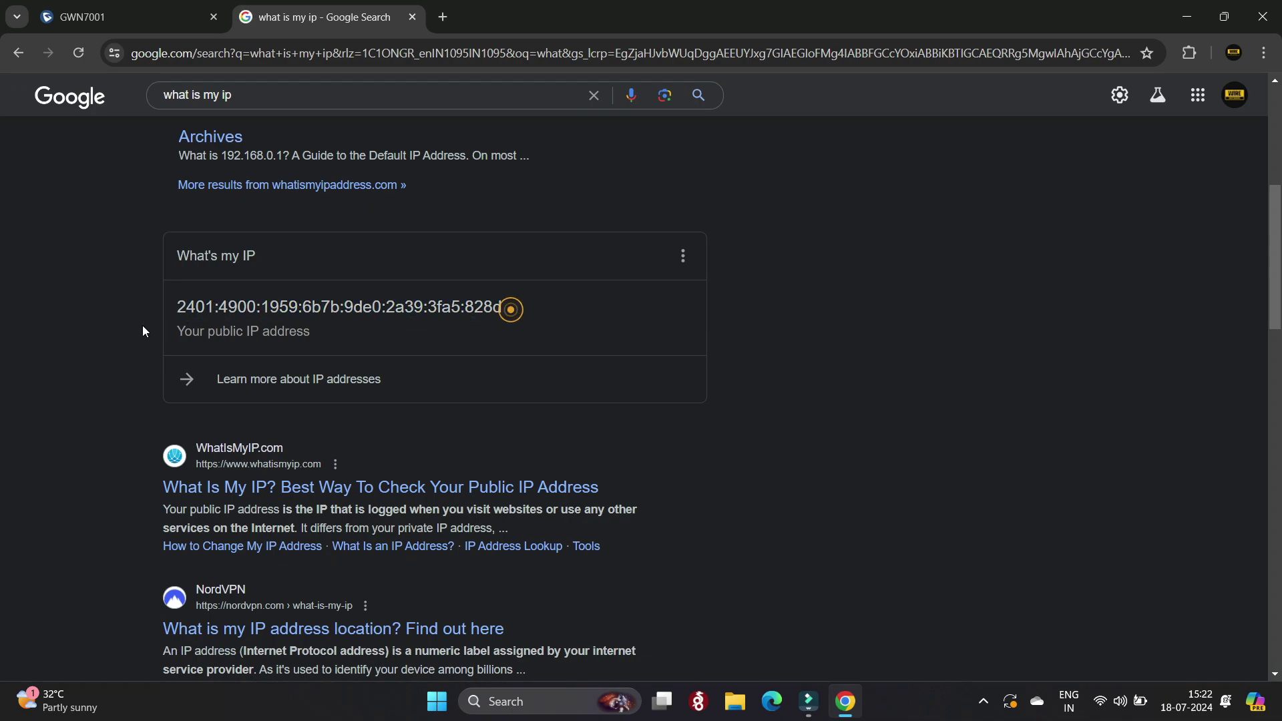
# Minimize the browser, search Windows for "remote" and open Remote Desktop Connection.
pyautogui.click(1184, 22)
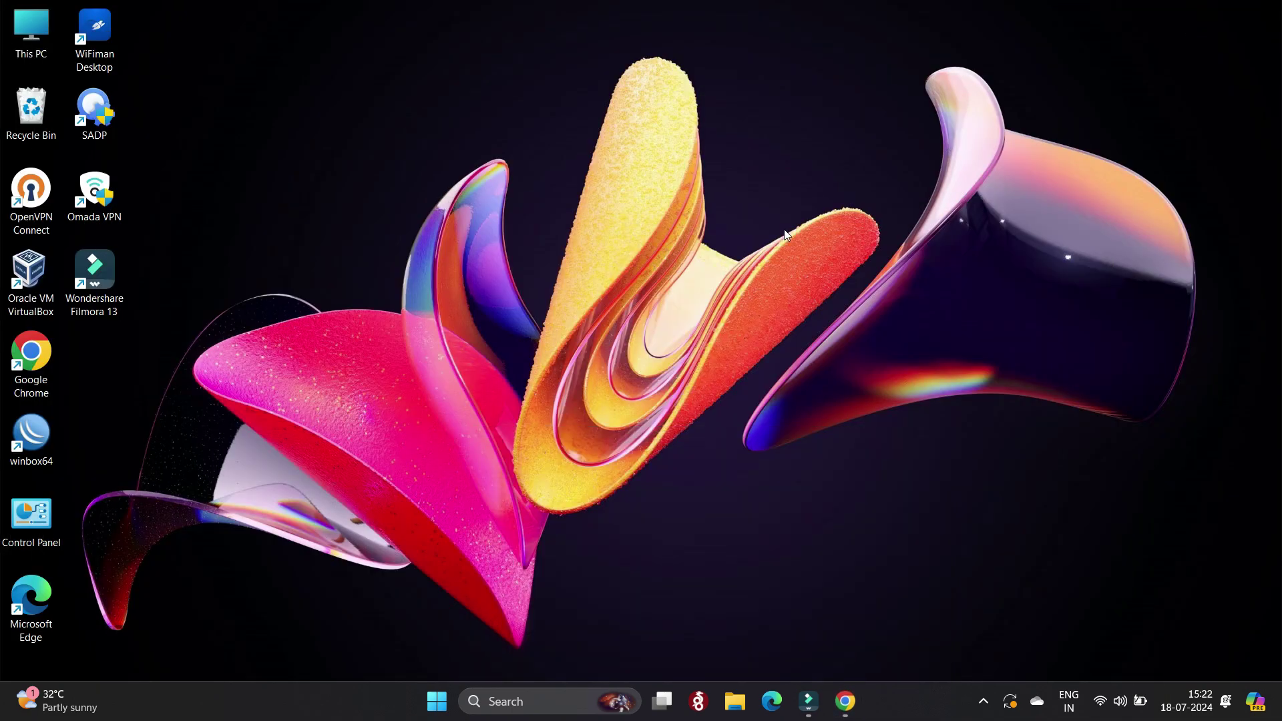
pyautogui.click(428, 684)
pyautogui.write('remote')
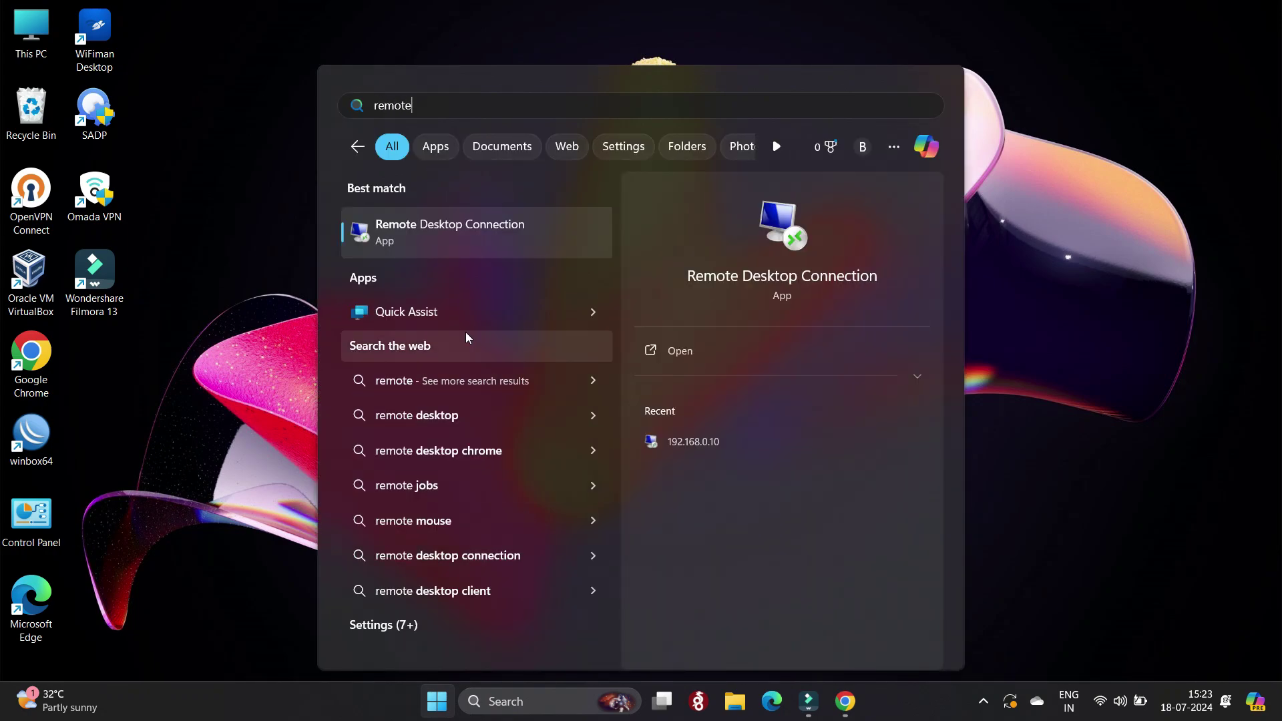
pyautogui.click(458, 239)
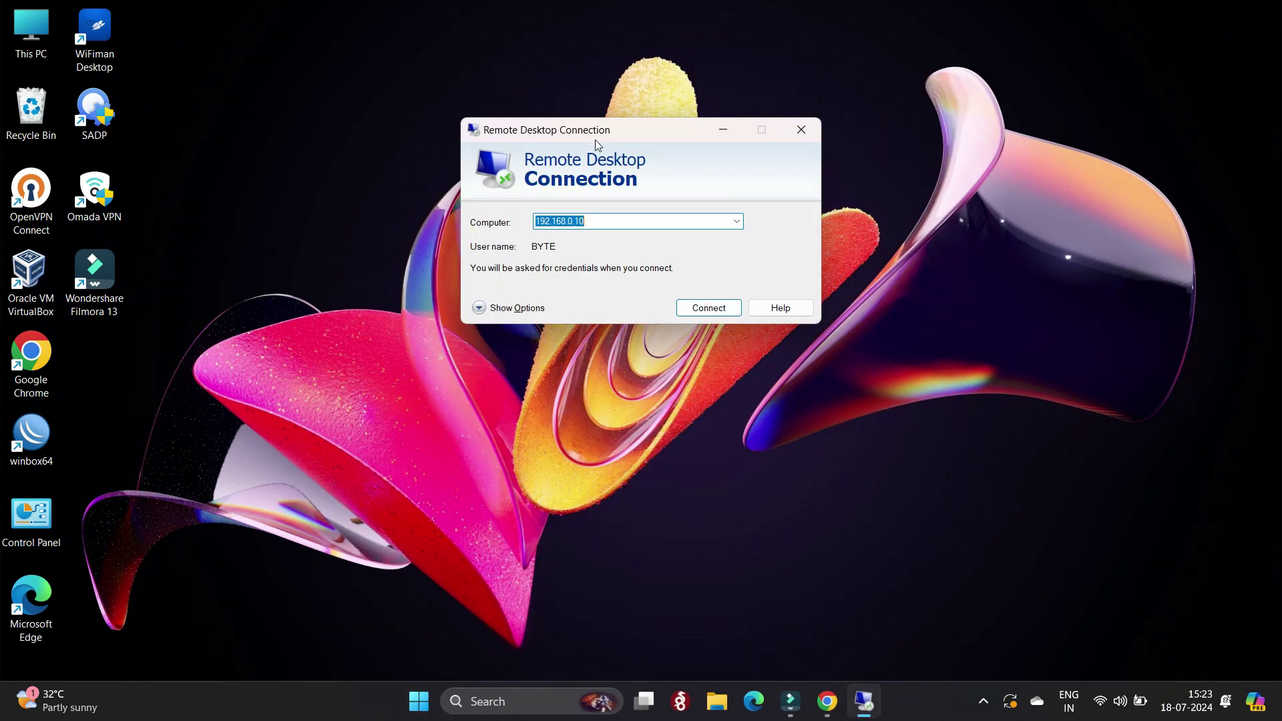
pyautogui.moveTo(595, 133); pyautogui.dragTo(521, 118)
pyautogui.click(554, 203)
pyautogui.doubleClick(587, 211)
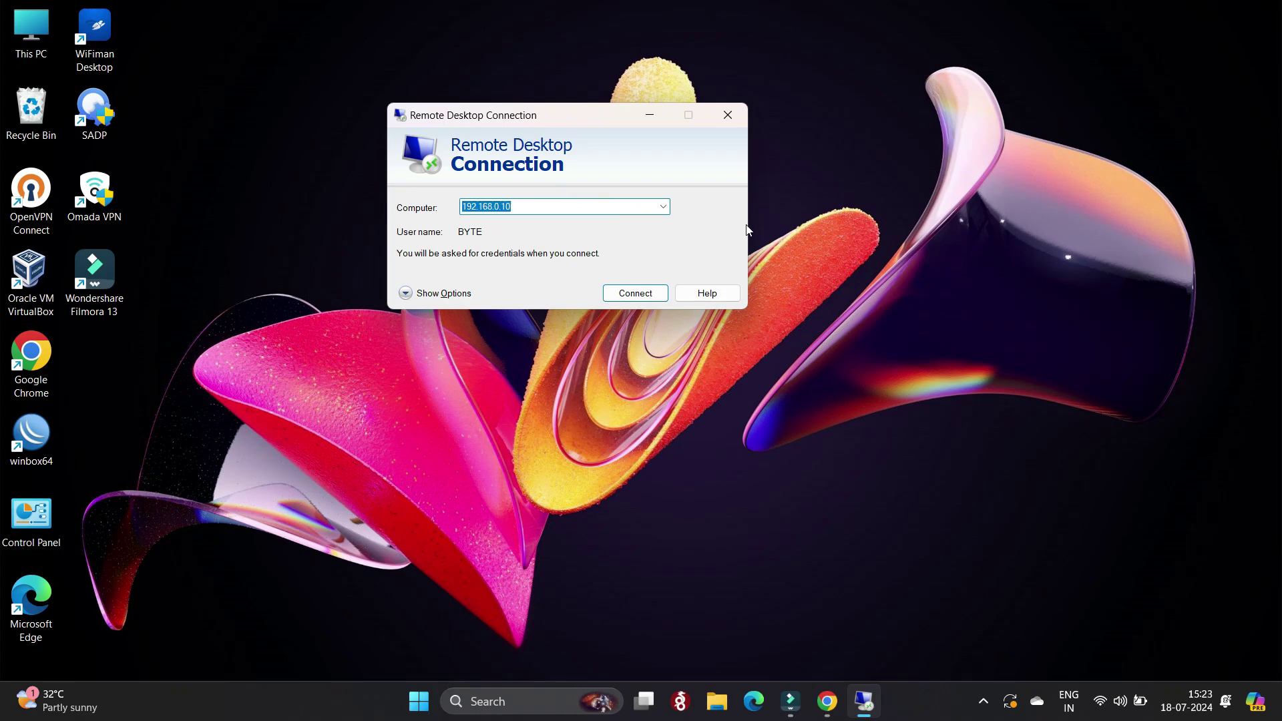
pyautogui.write('103')
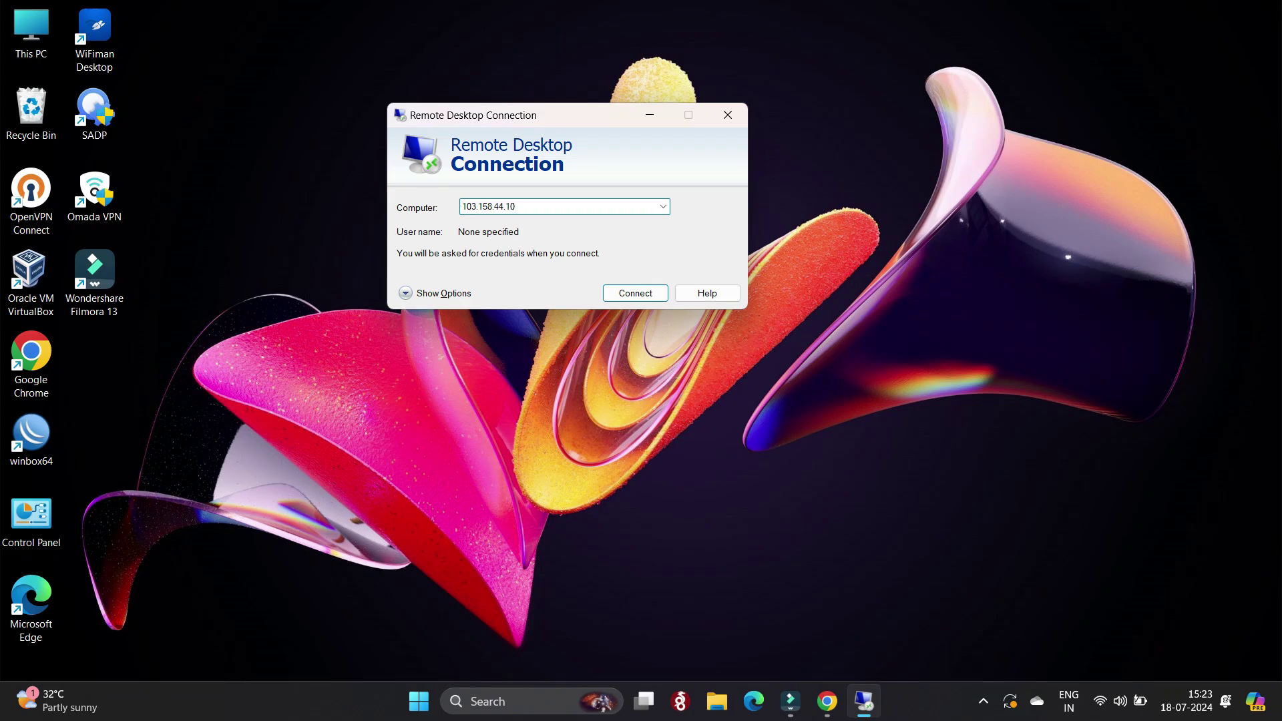
pyautogui.click(632, 295)
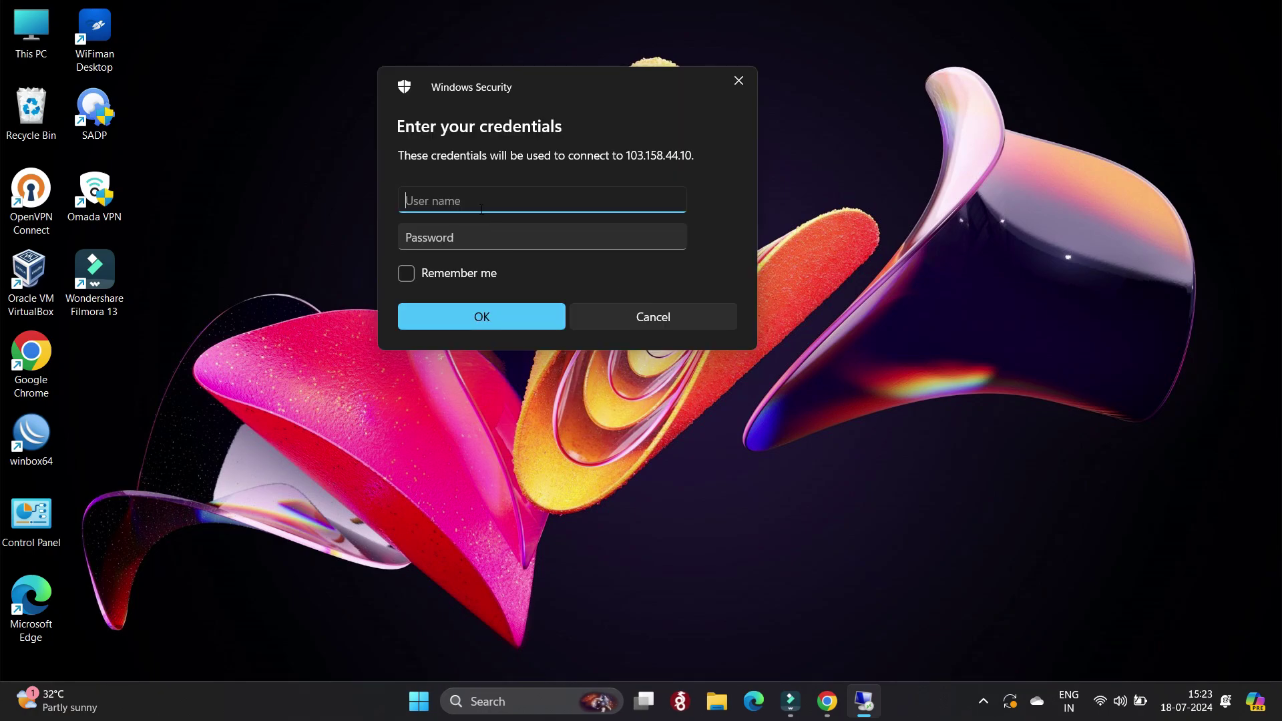
# Log in with user name byte and the account password, remember the credentials, and accept the certificate warning to connect.
pyautogui.write('byte')
pyautogui.press('Tab')
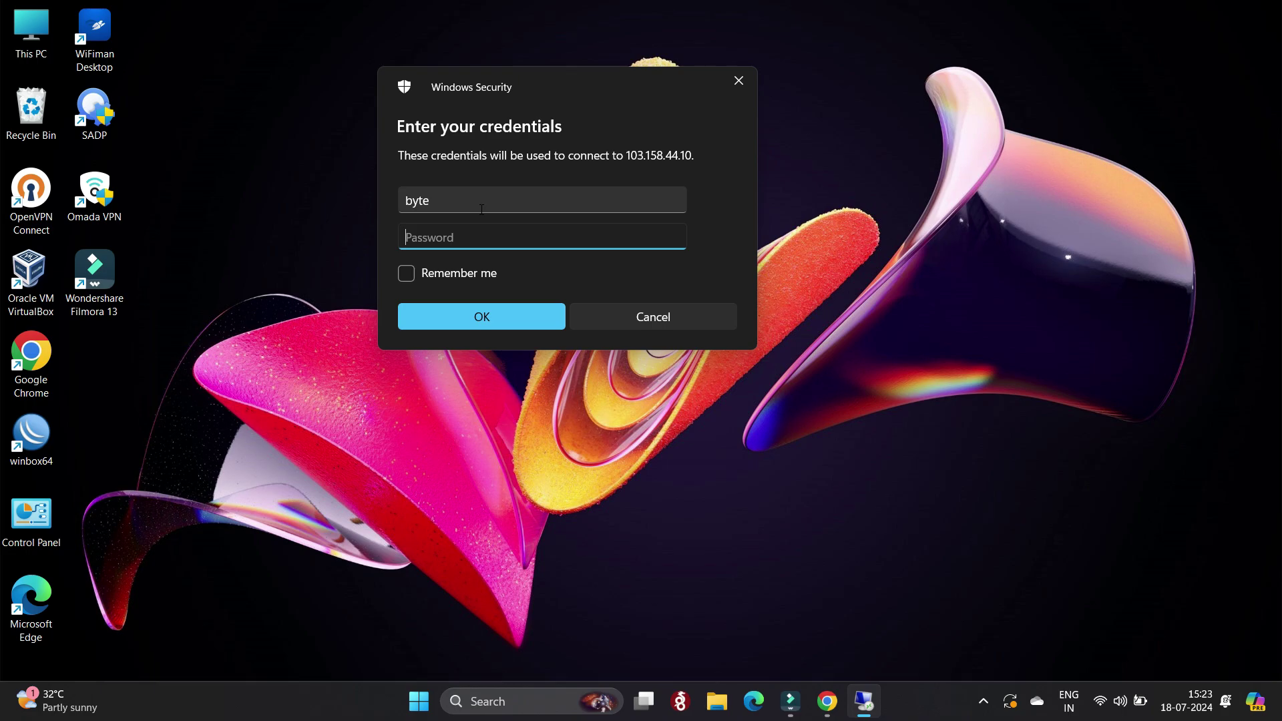
pyautogui.write('••••')
pyautogui.click(450, 278)
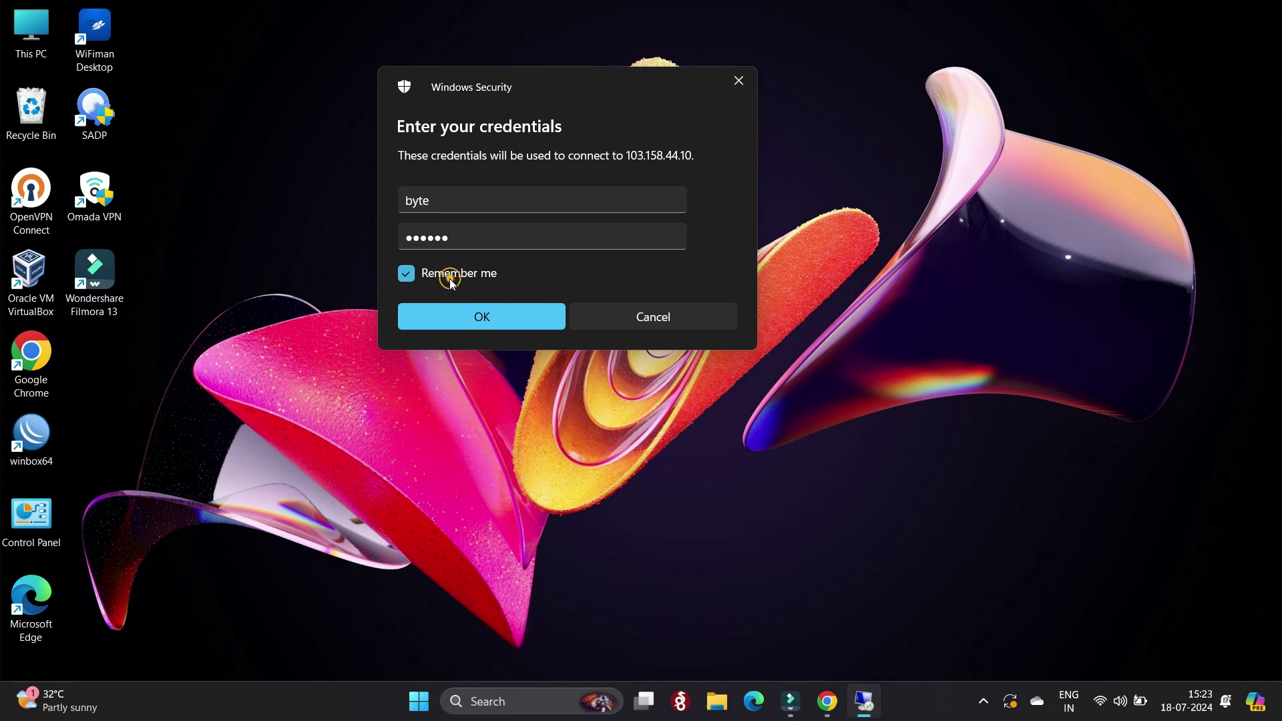
pyautogui.click(493, 323)
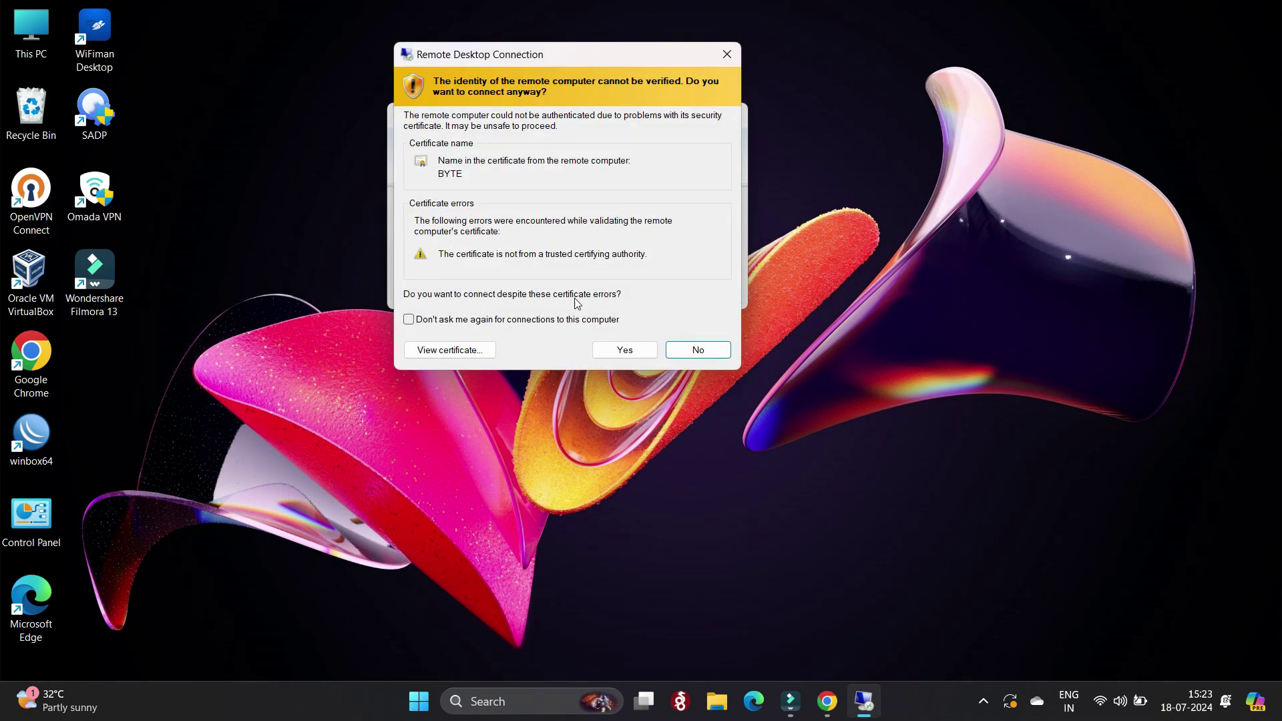
pyautogui.click(621, 350)
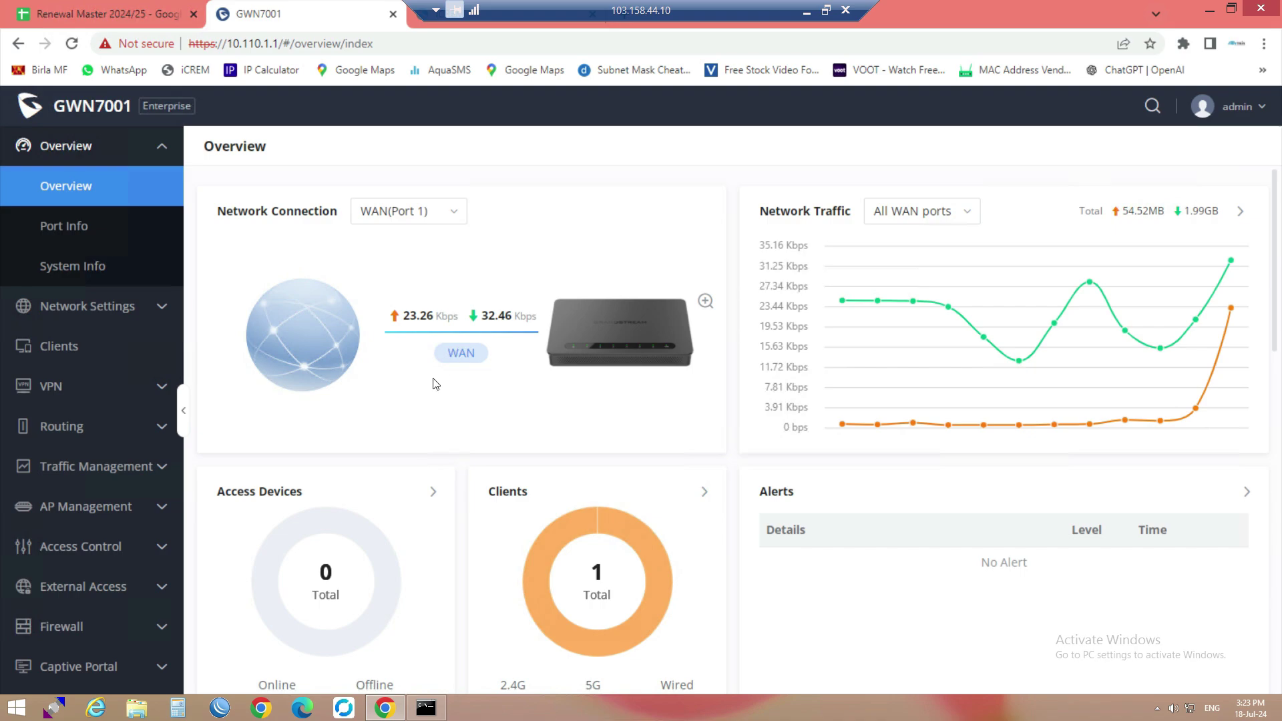
# In the remote session, reload the GWN7001 router page and view the Port Forwarding rules under External Access.
pyautogui.click(71, 43)
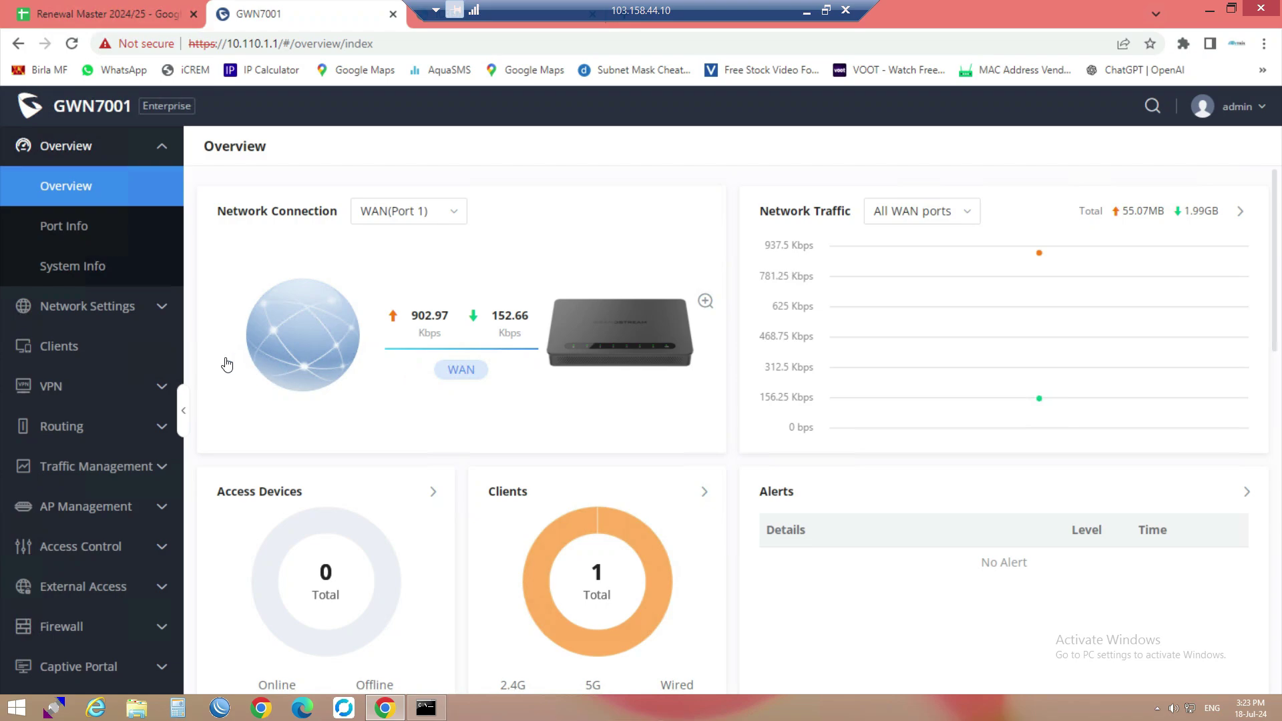
pyautogui.click(110, 186)
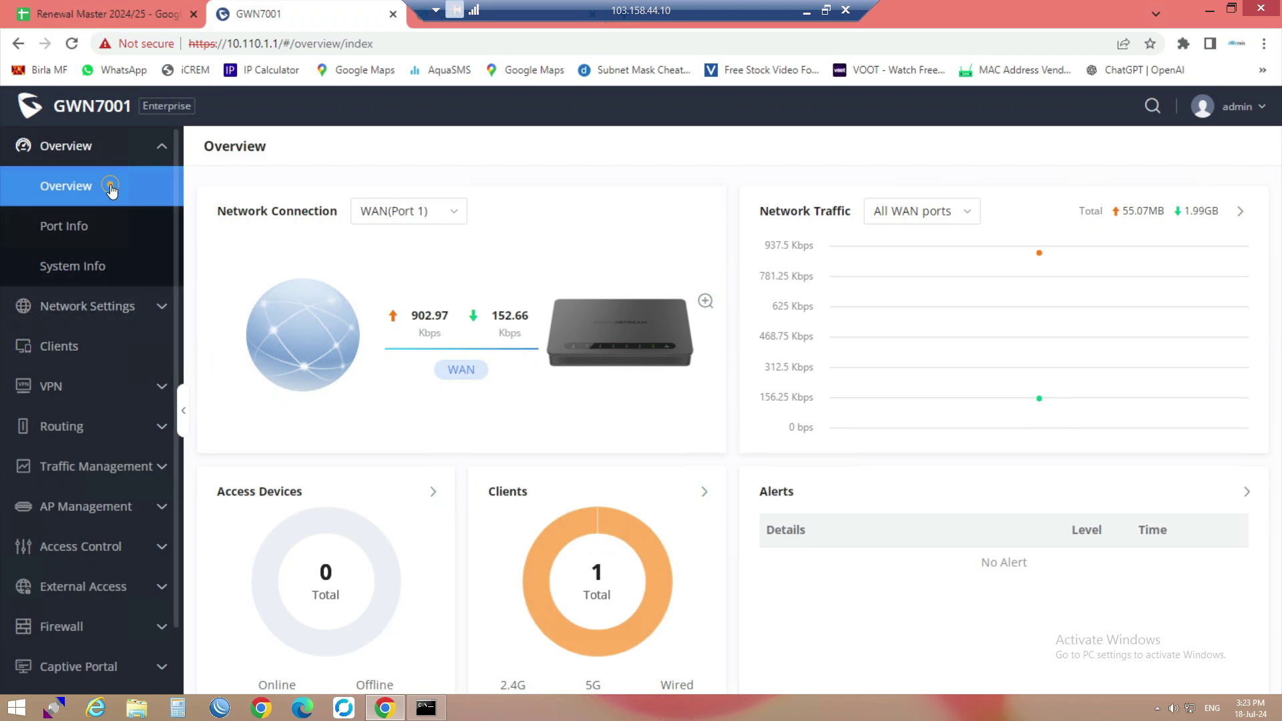
pyautogui.click(127, 147)
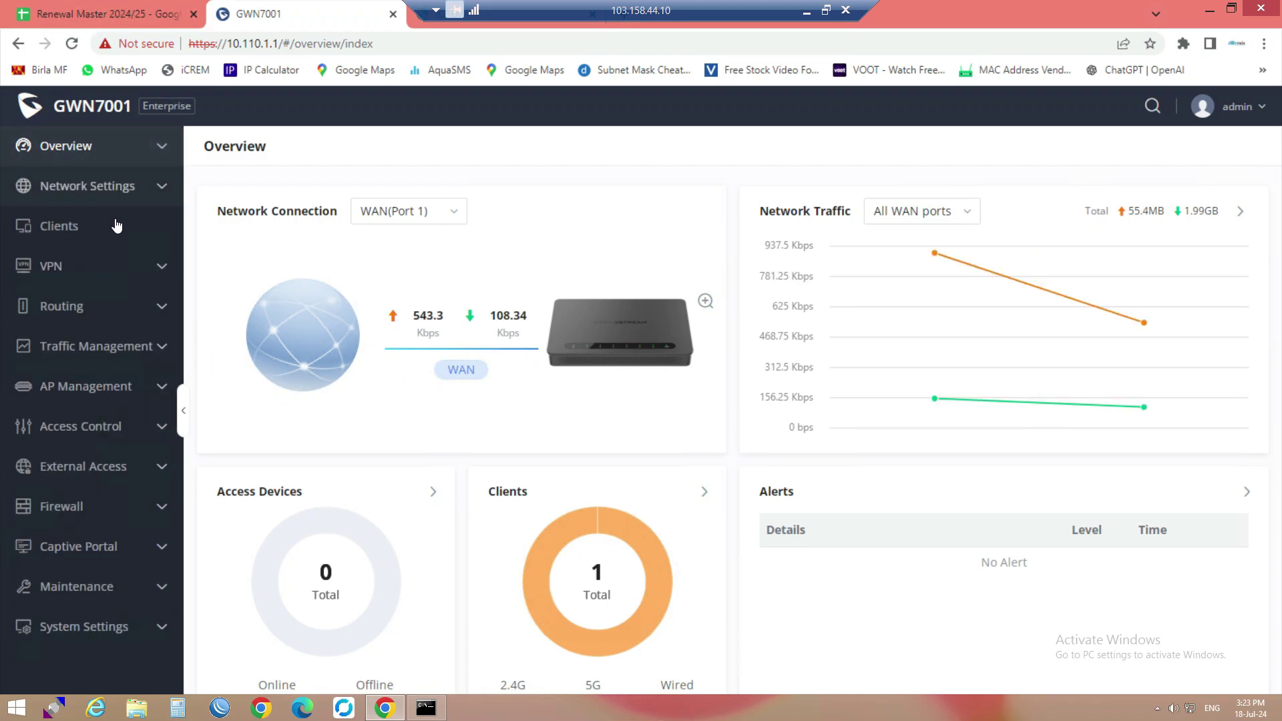
pyautogui.click(127, 467)
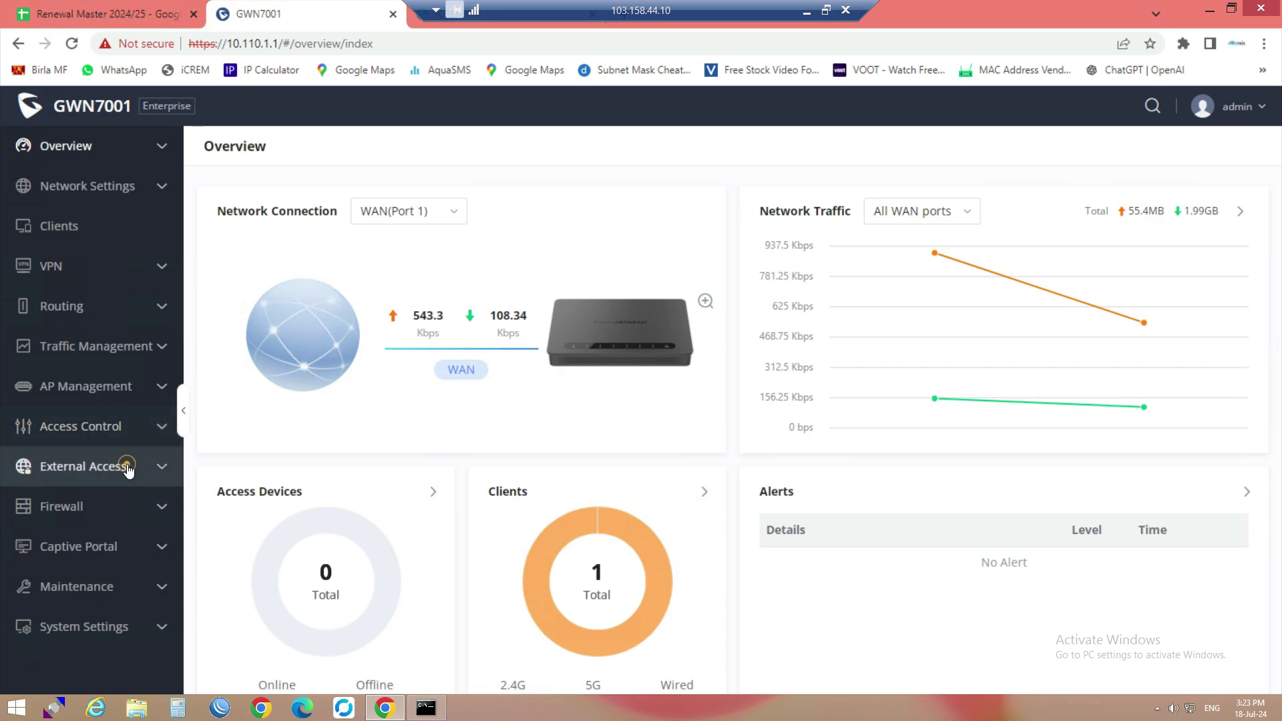
pyautogui.click(103, 546)
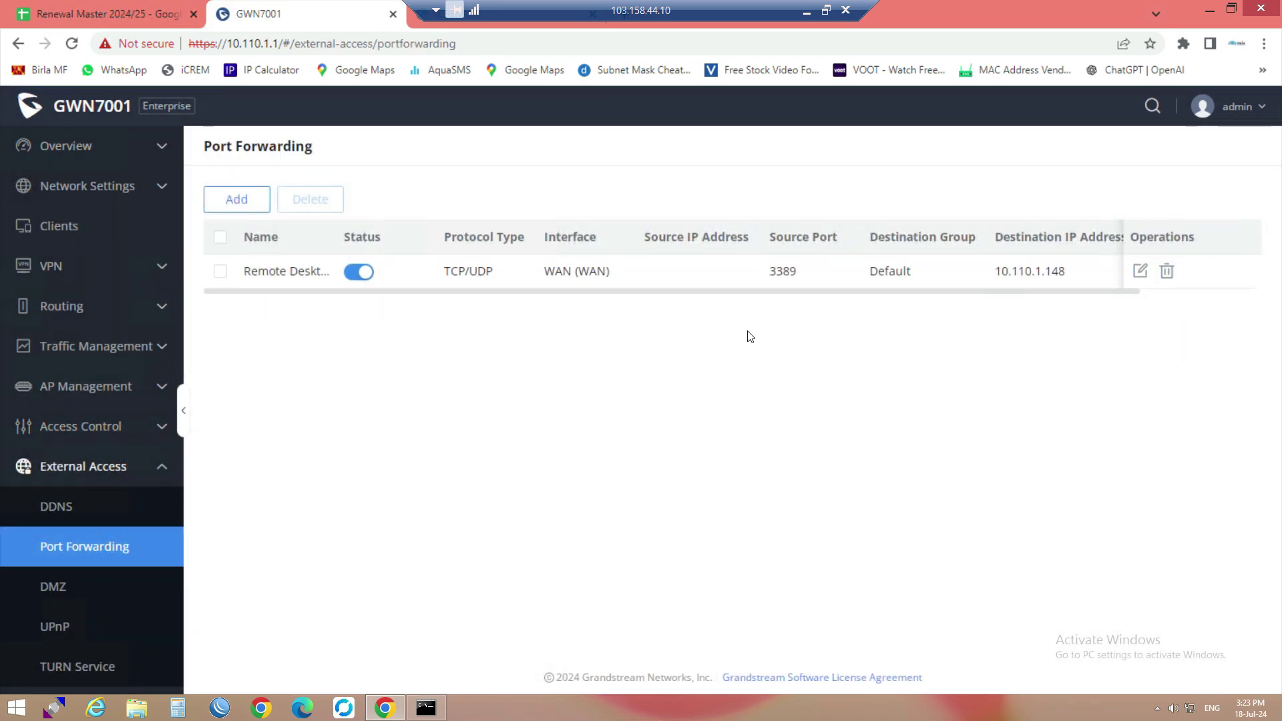
# Return to the router's Overview page and disconnect the remote desktop session.
pyautogui.click(66, 158)
pyautogui.click(85, 187)
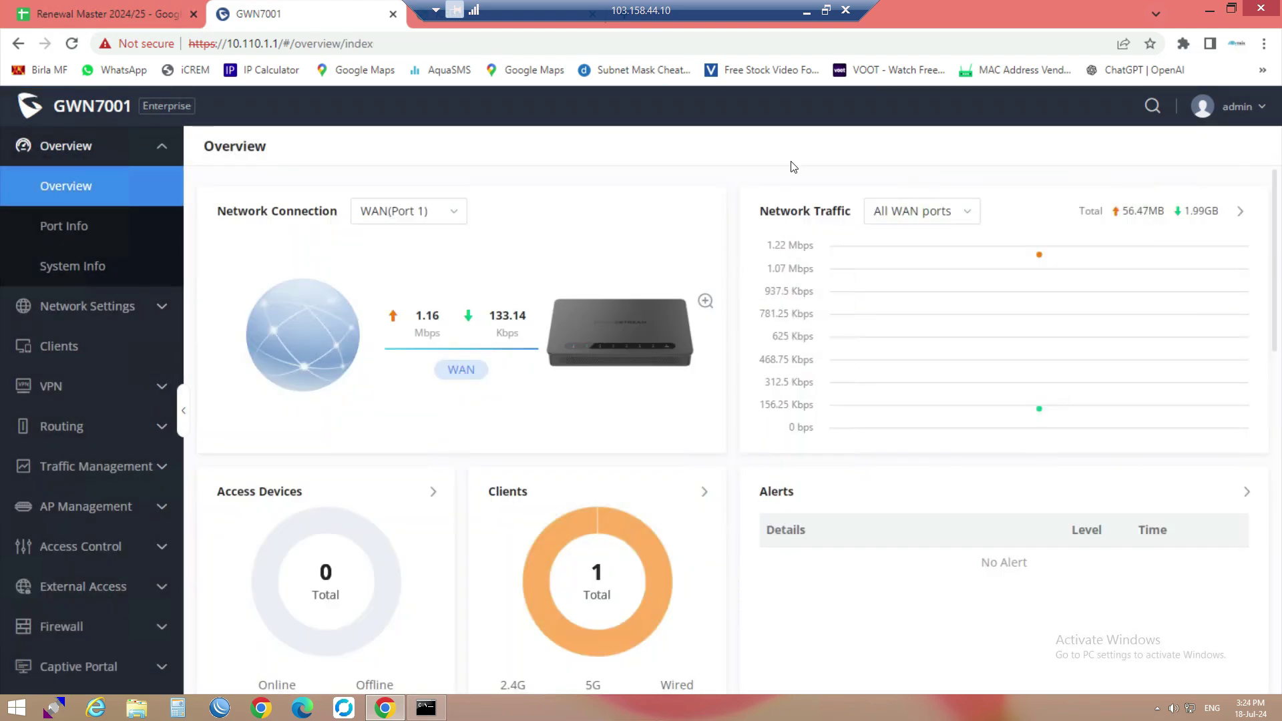
pyautogui.click(845, 10)
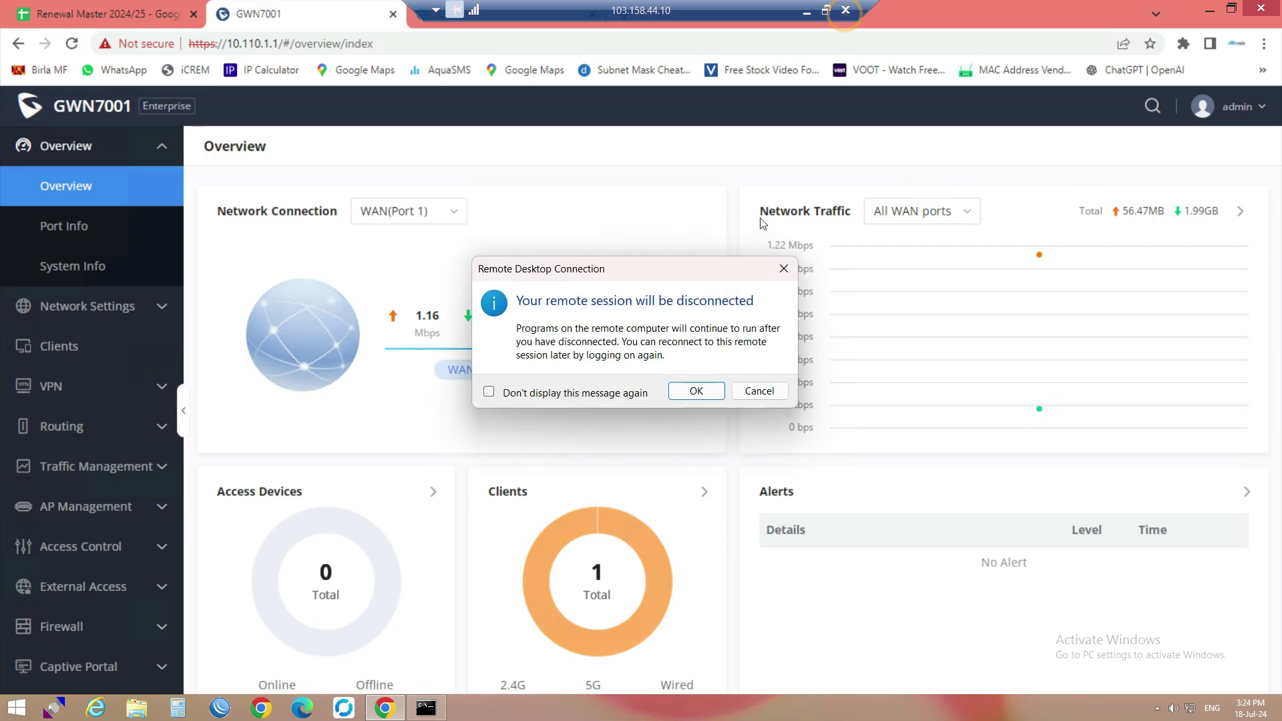
pyautogui.click(695, 391)
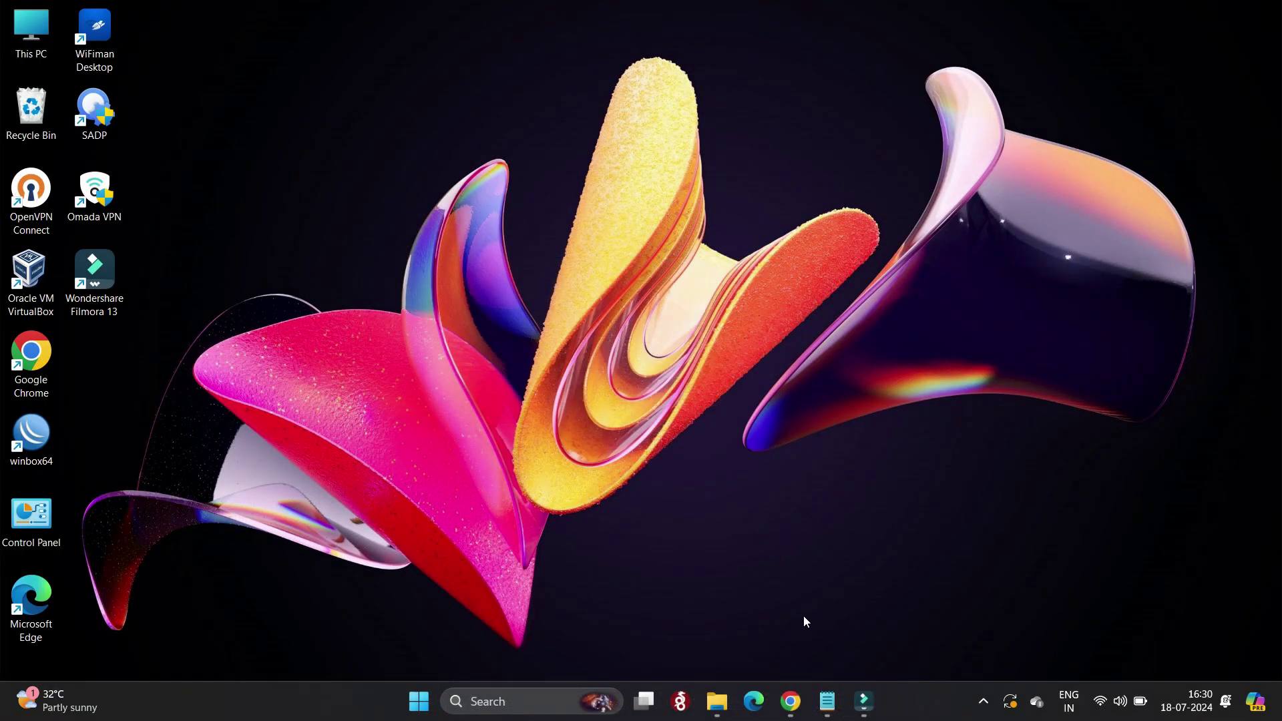
# Switch to Chrome with the portchecker.co page and fill in 103.158.44.10 as the IP address to check.
pyautogui.click(790, 701)
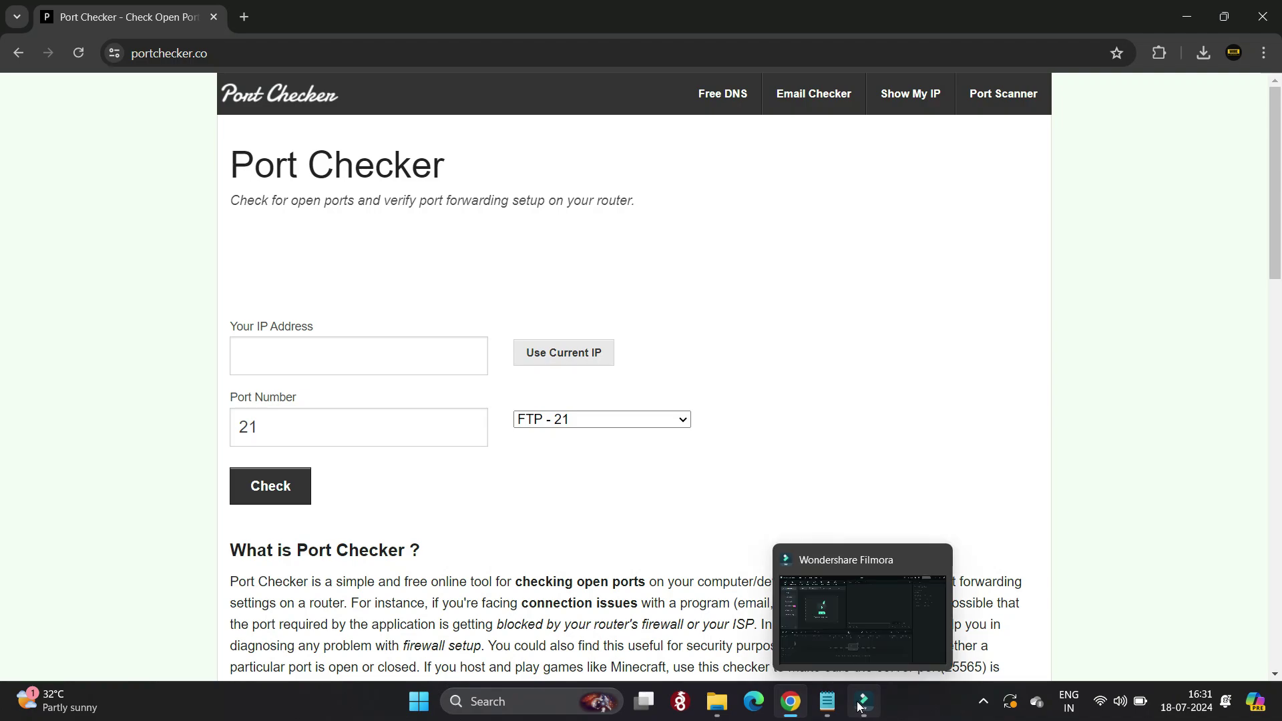
pyautogui.click(178, 62)
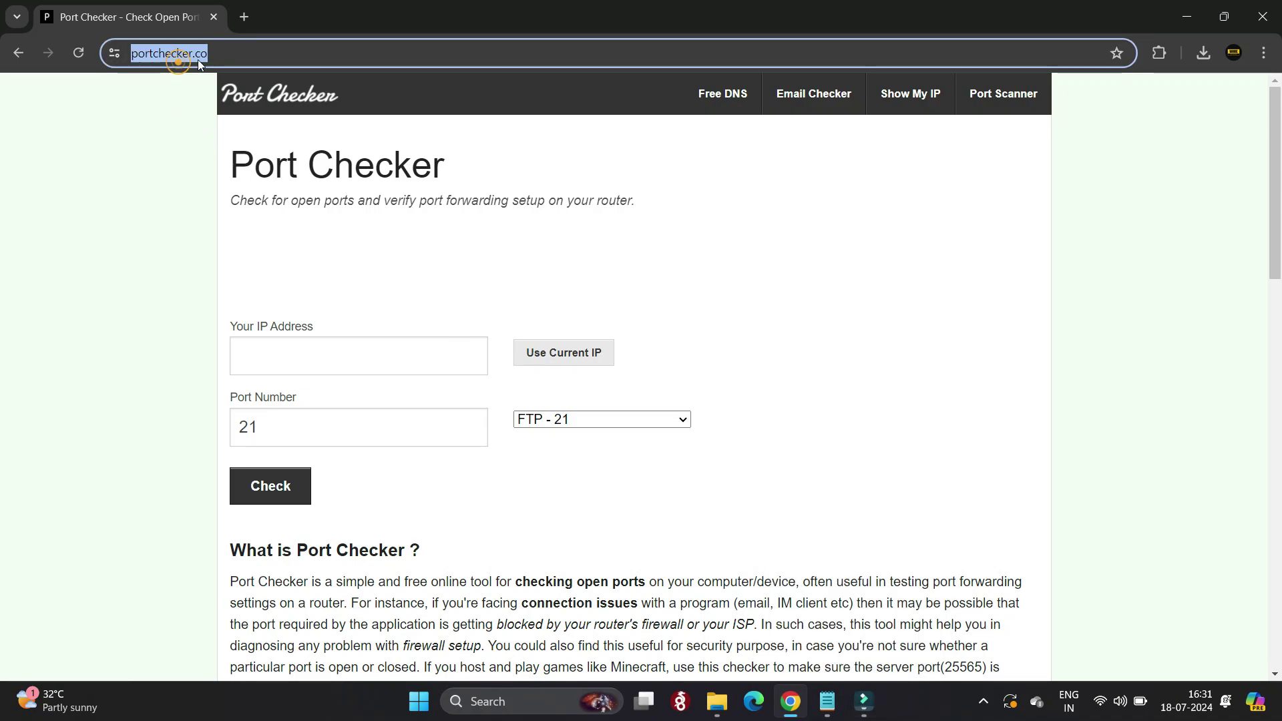
pyautogui.click(159, 207)
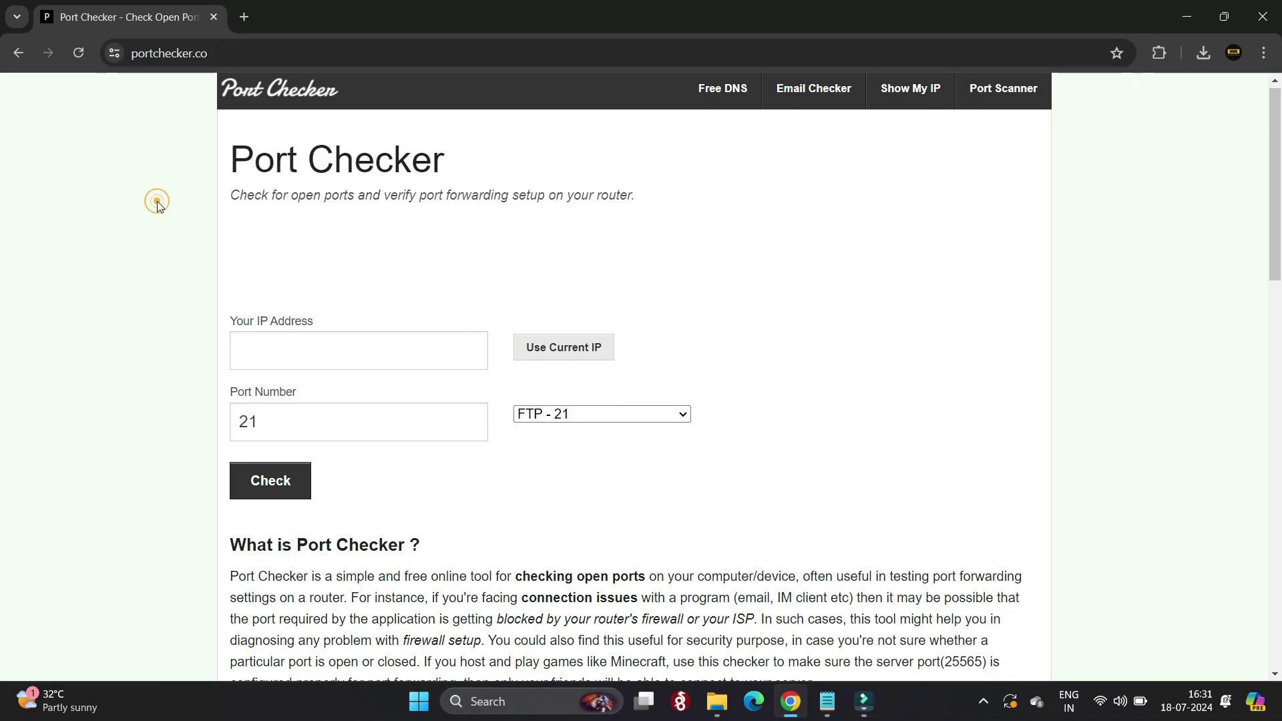
pyautogui.scroll(-1, 159, 207)
pyautogui.click(290, 270)
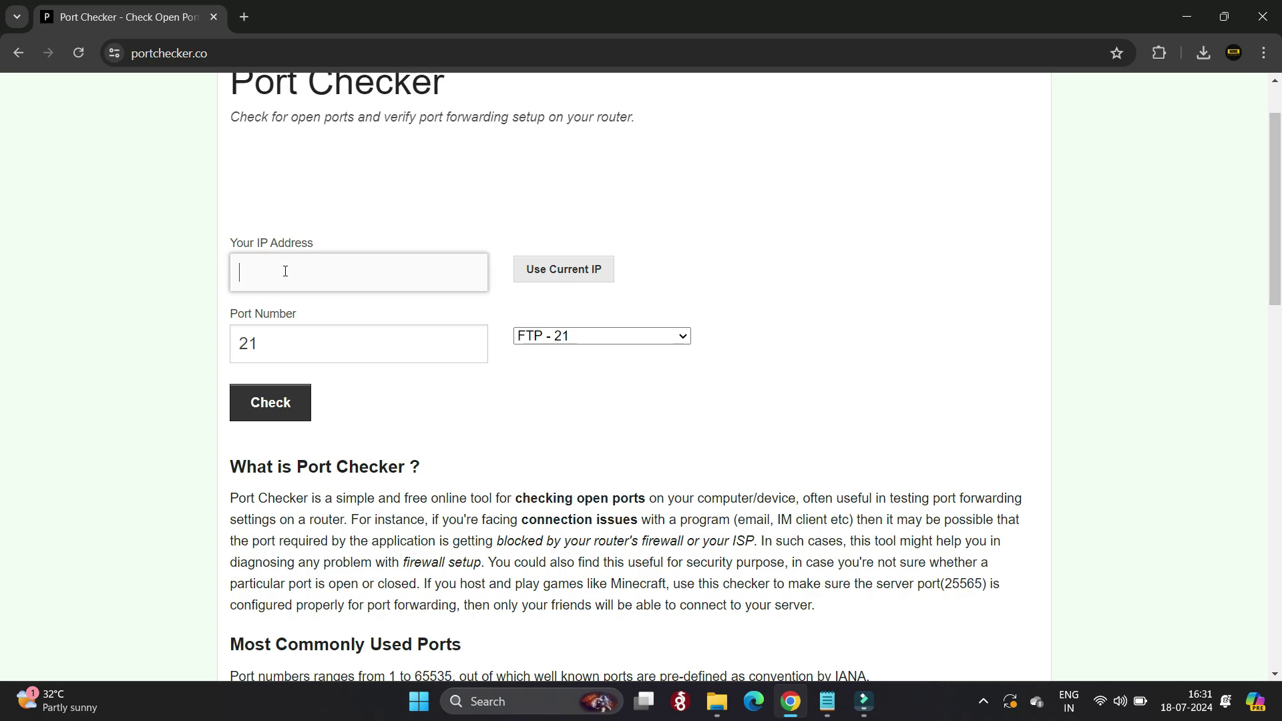
pyautogui.click(344, 314)
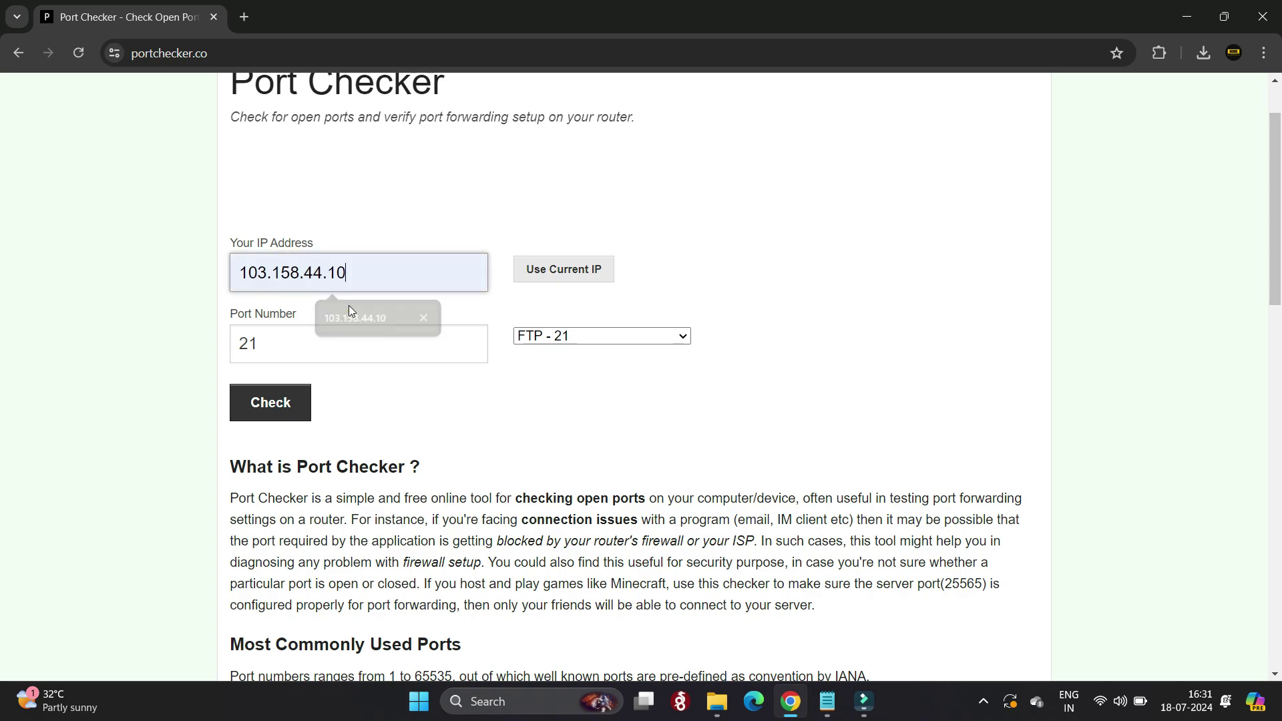
pyautogui.moveTo(405, 274); pyautogui.dragTo(233, 274)
pyautogui.click(388, 282)
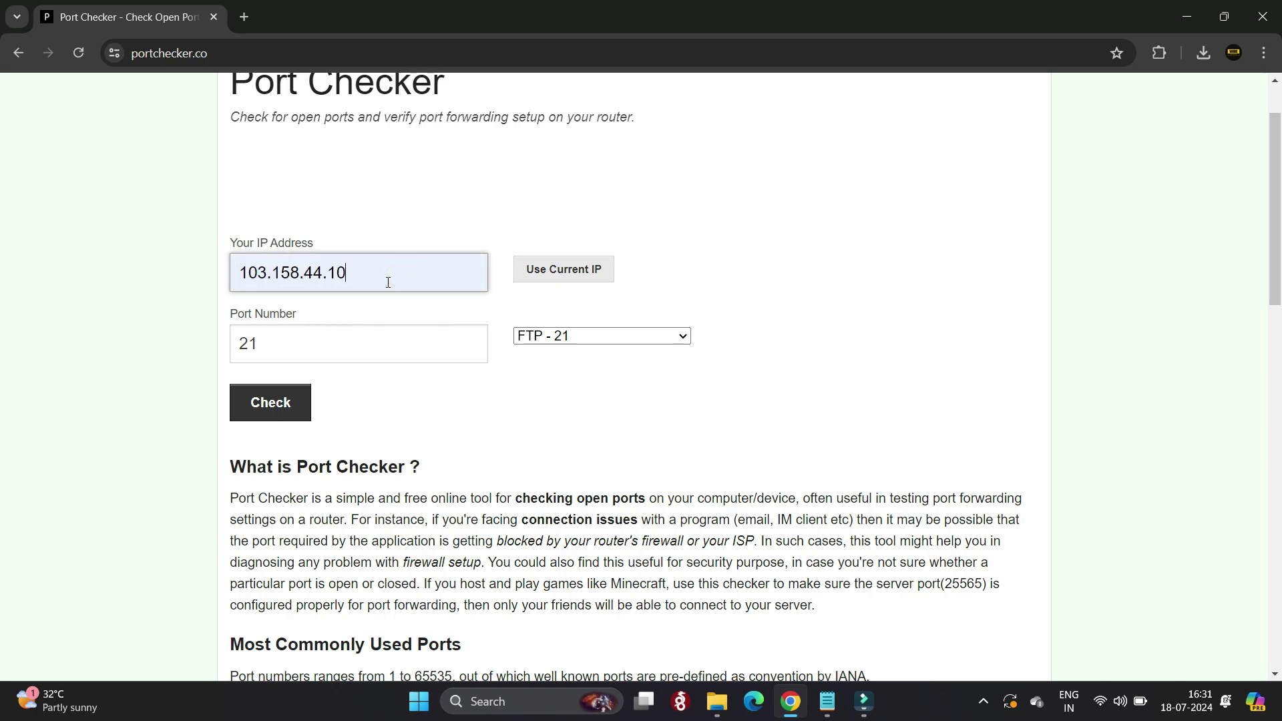
# Choose the Remote Desktop - 3389 preset as the port and run the port check.
pyautogui.click(585, 336)
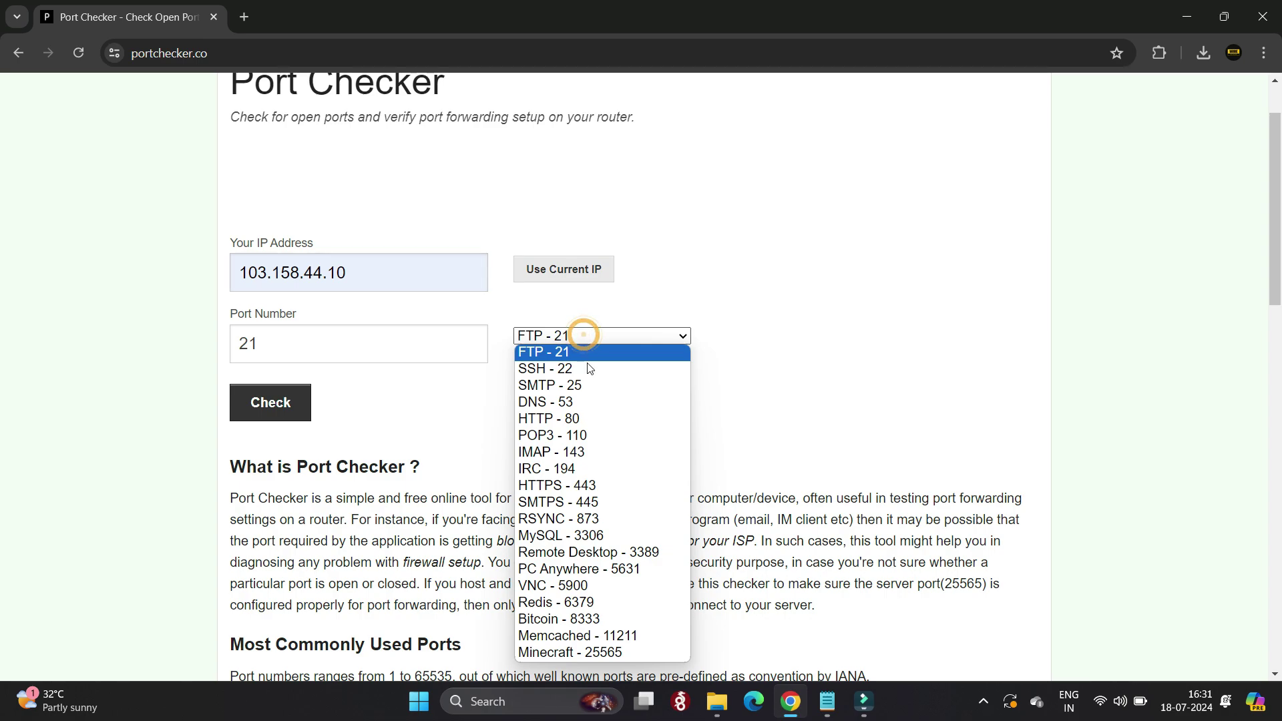
pyautogui.click(619, 553)
pyautogui.scroll(-1, 609, 544)
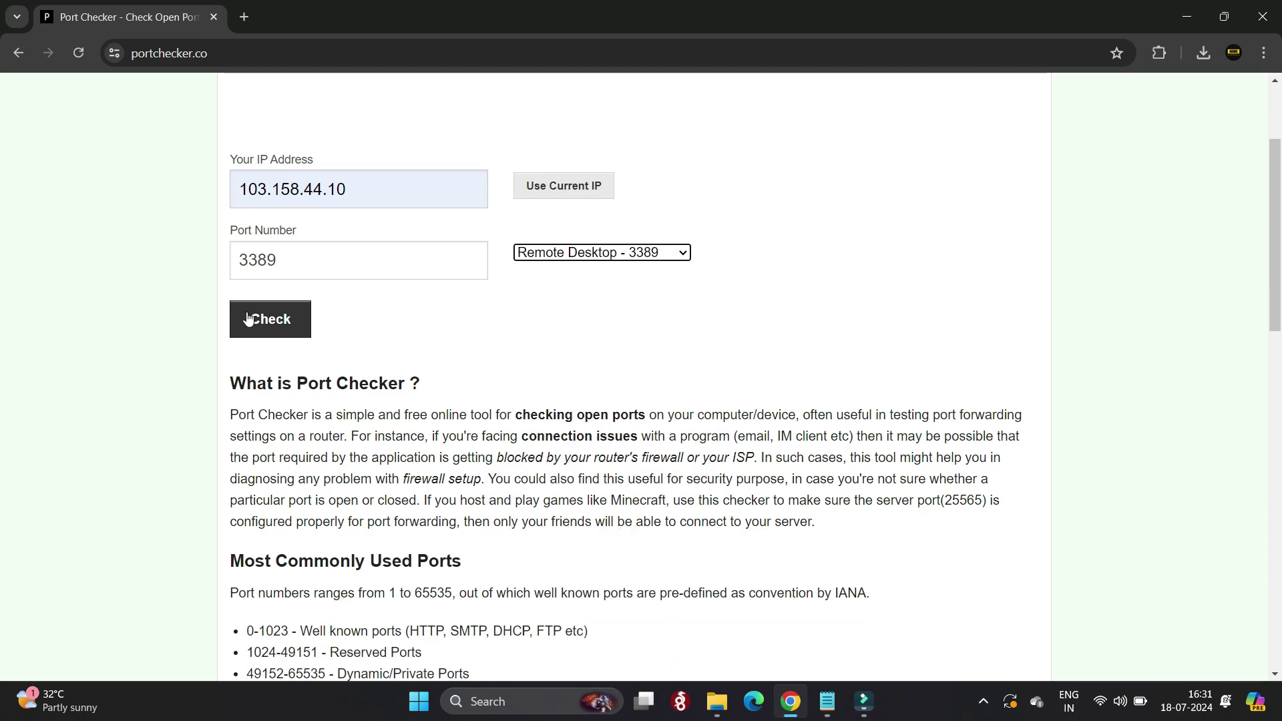
pyautogui.click(275, 321)
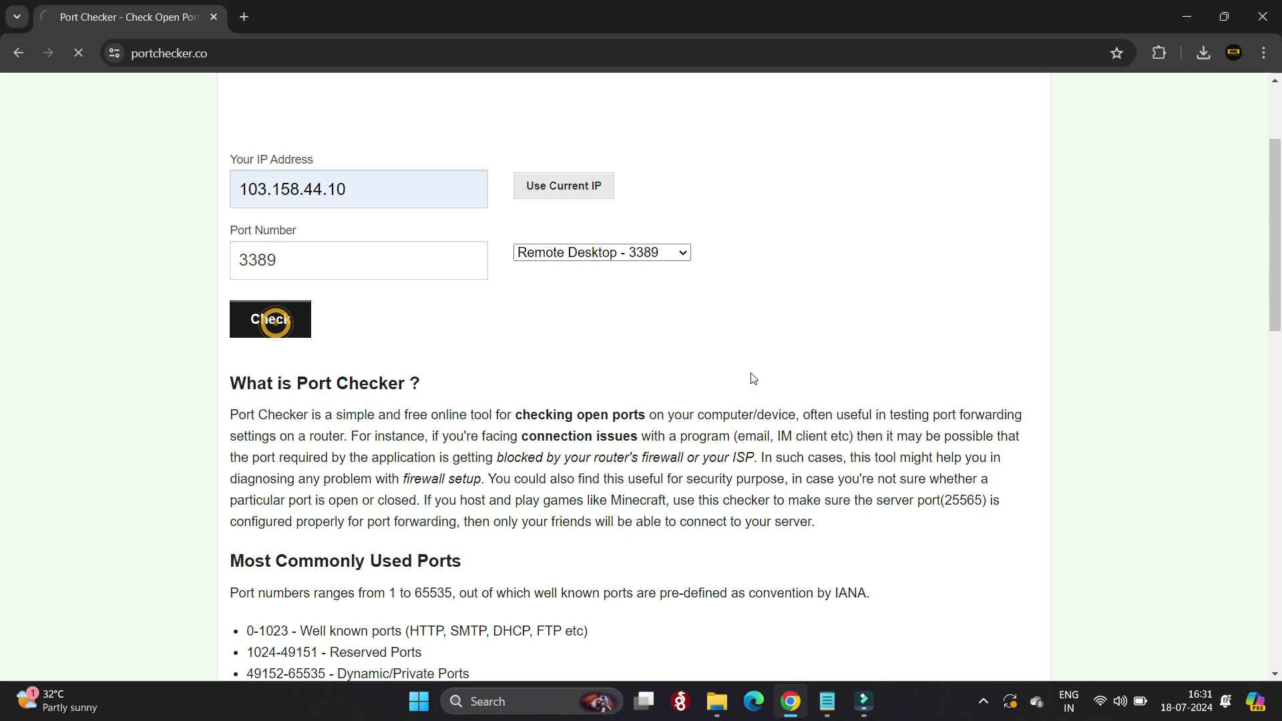
# Review the port check result for port 3389 and minimize the browser.
pyautogui.scroll(-3, 485, 345)
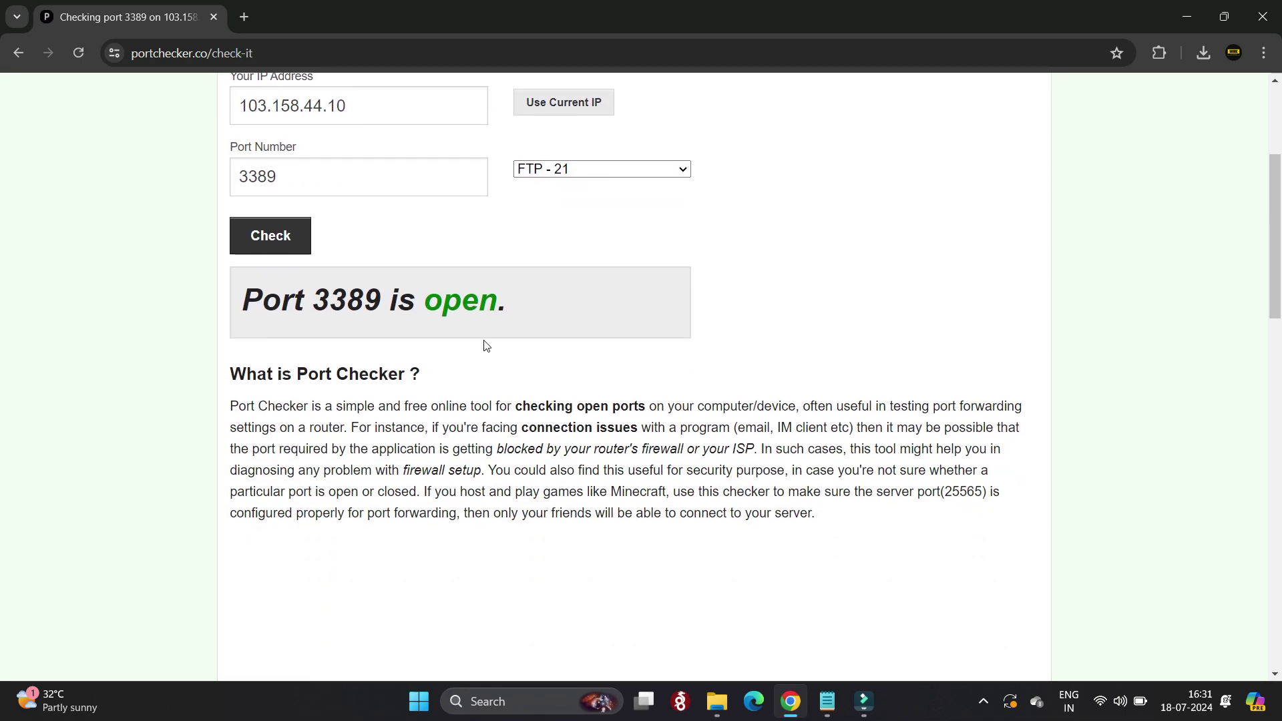
pyautogui.moveTo(242, 301); pyautogui.dragTo(494, 301)
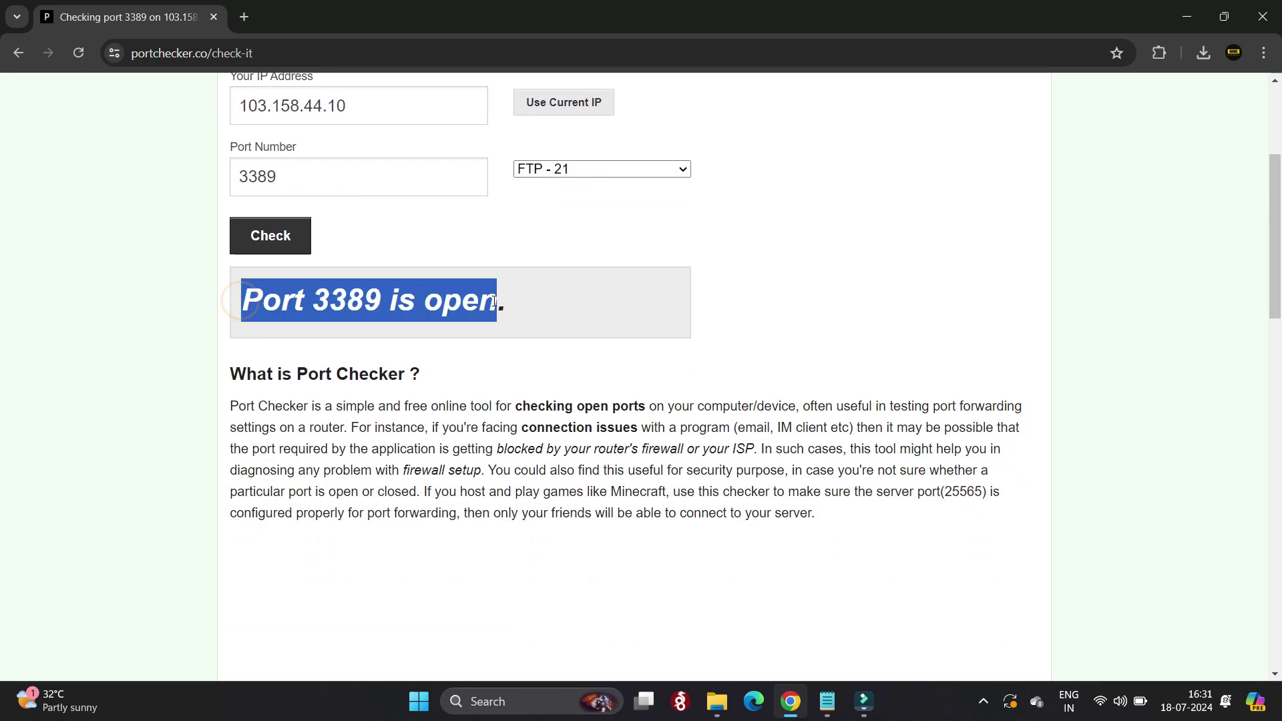
pyautogui.click(534, 301)
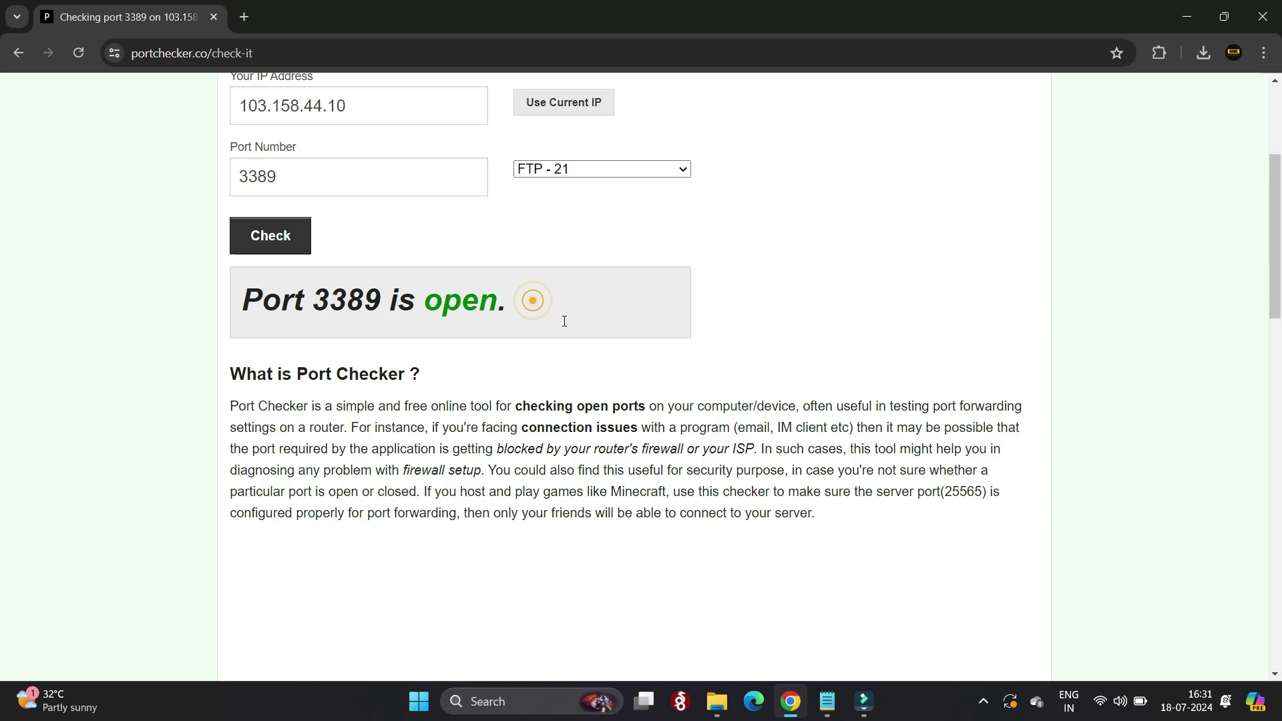
pyautogui.click(1186, 20)
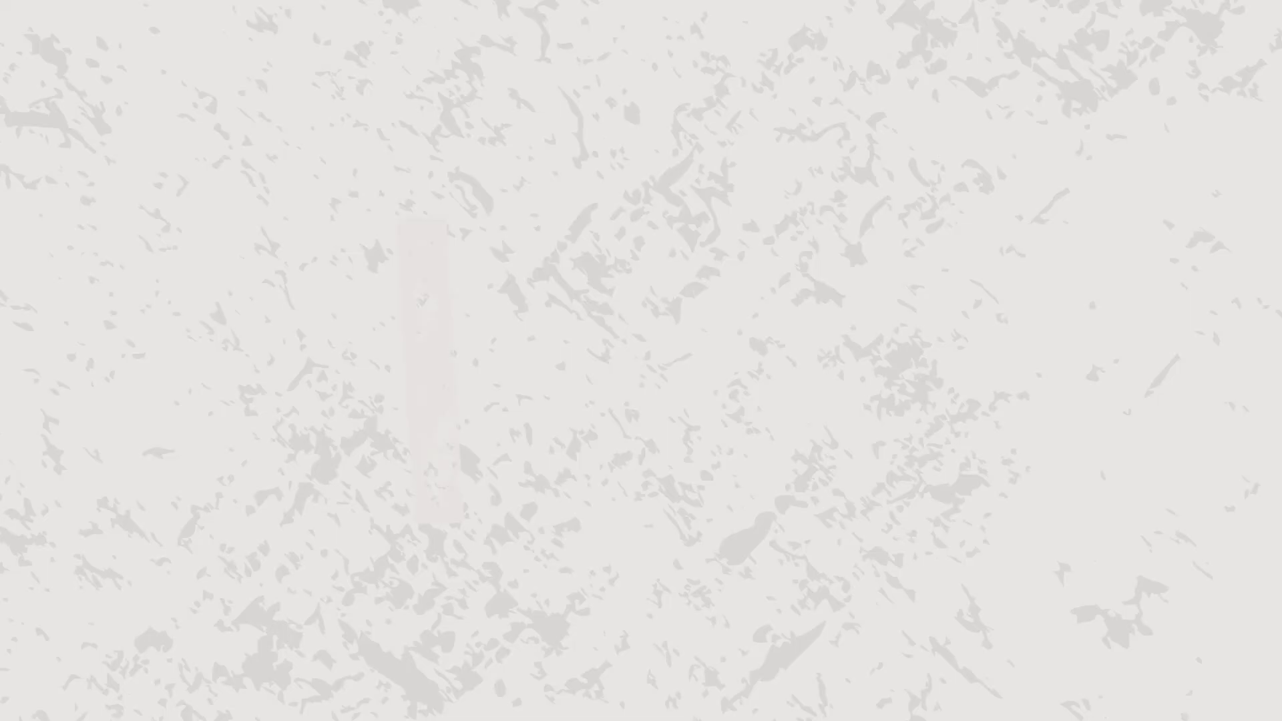